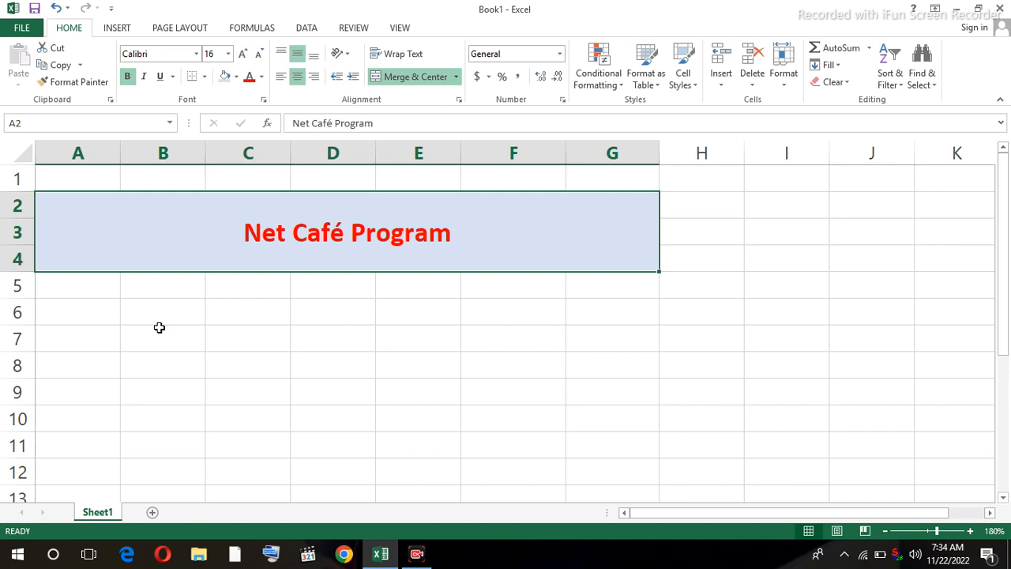
Enter the column headers System, Time In and Time Out in cells A6 to C6
left_click(94, 292)
left_click(97, 313)
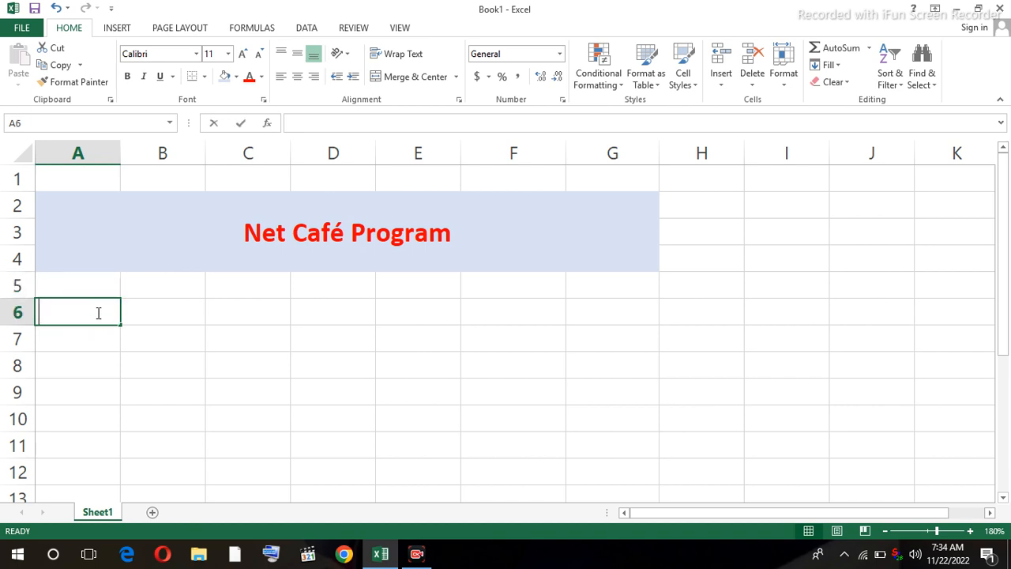
type("System")
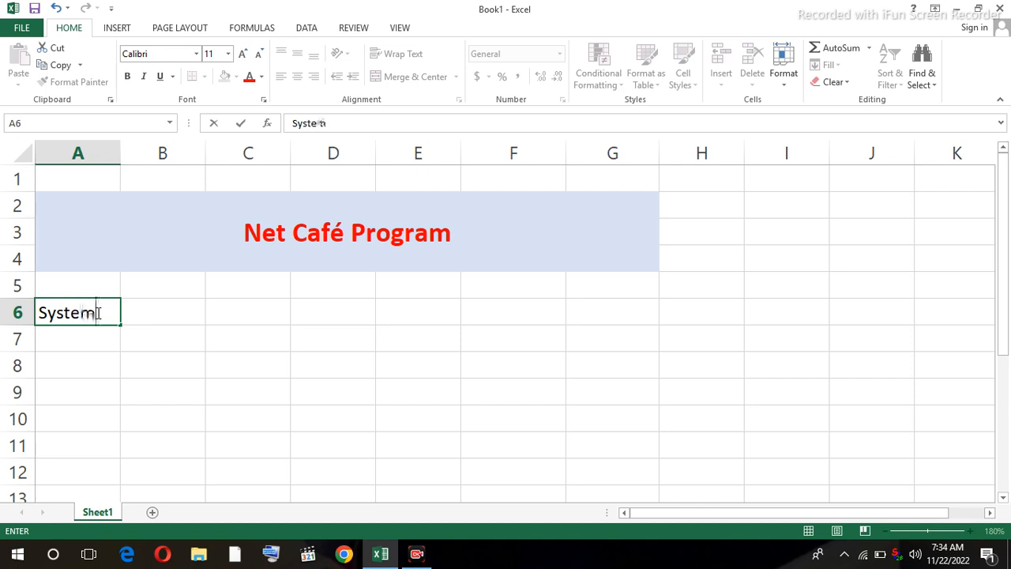
key("Tab")
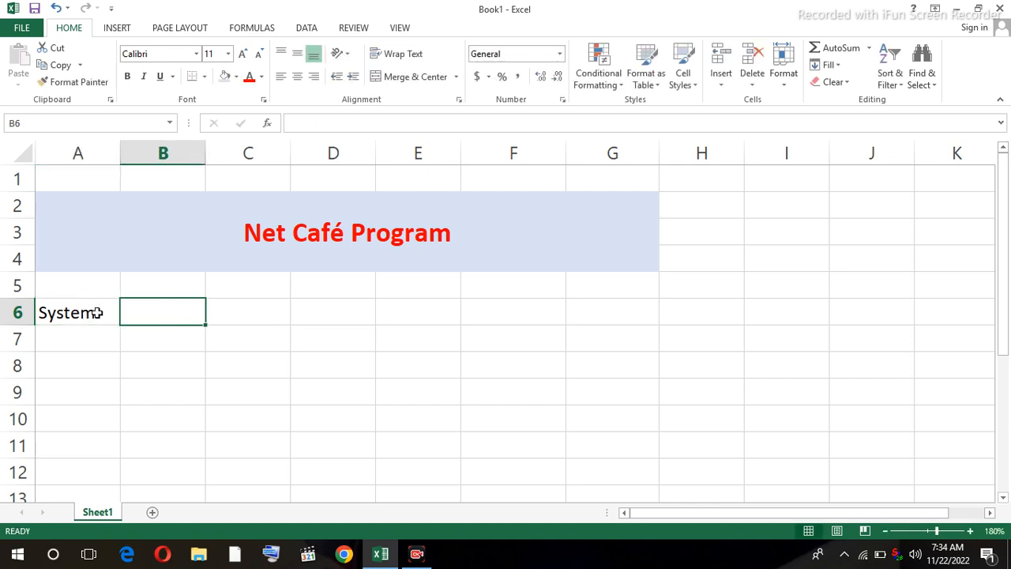
type("Time")
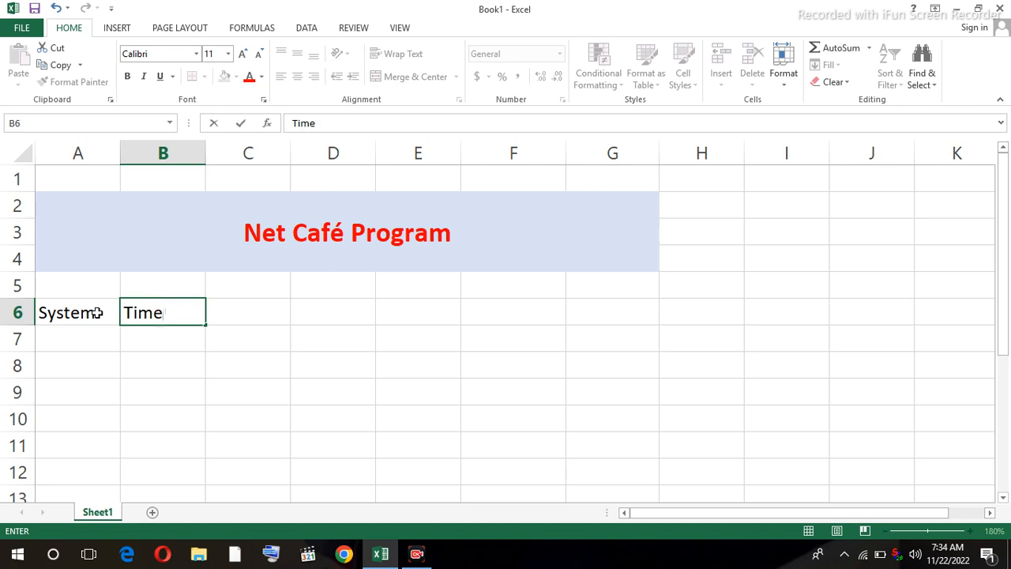
type(" In")
key("Tab")
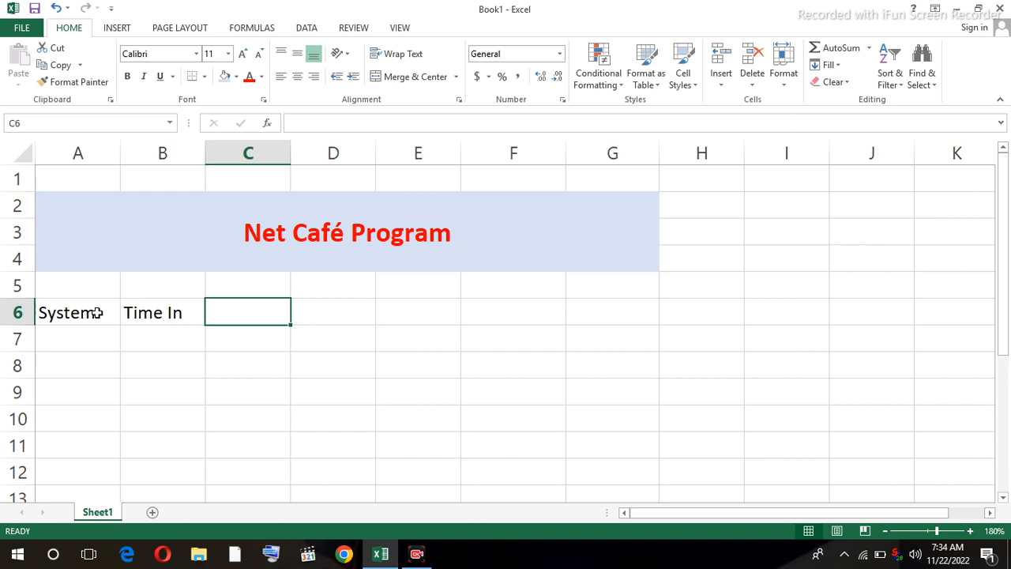
type("Tim")
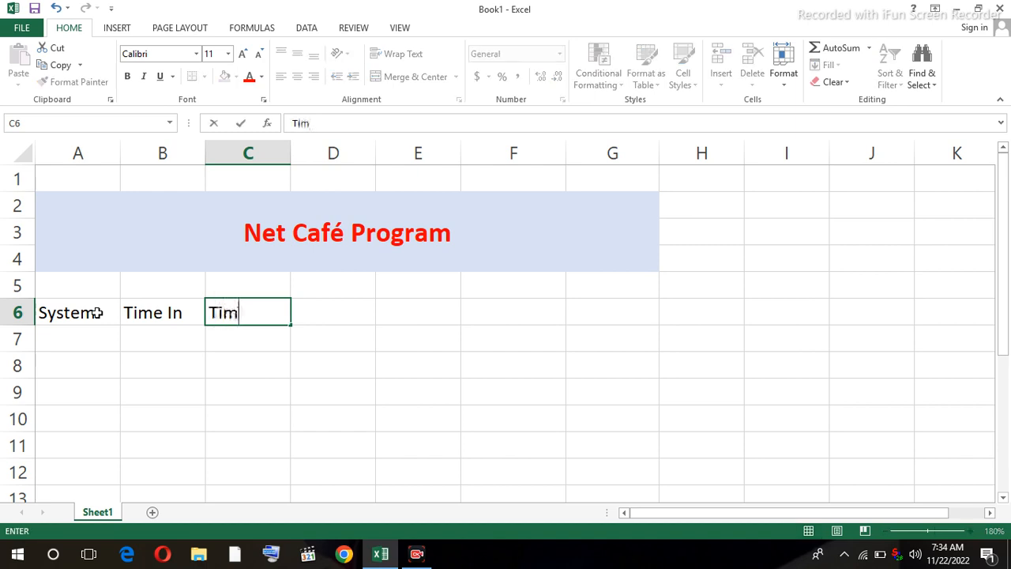
type("e Out")
key("Tab")
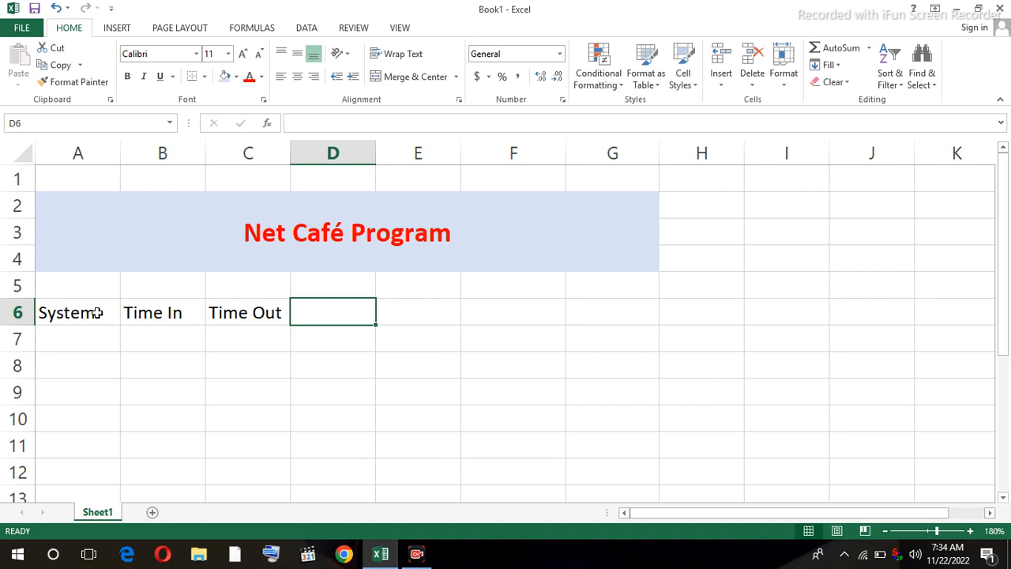
left_click(69, 338)
left_click(179, 341)
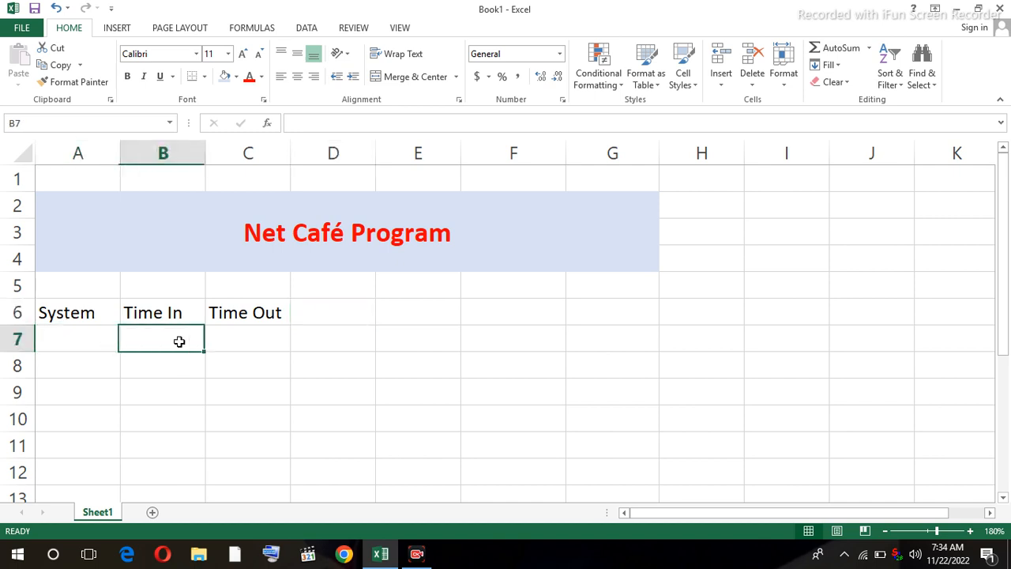
left_click(252, 339)
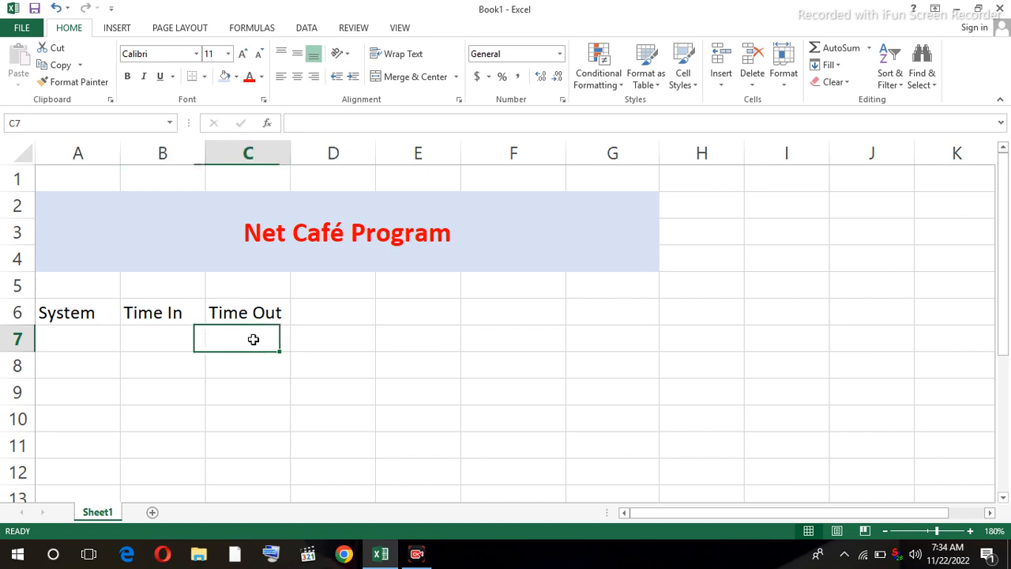
Add the column header Hours in cell D6
left_click(337, 318)
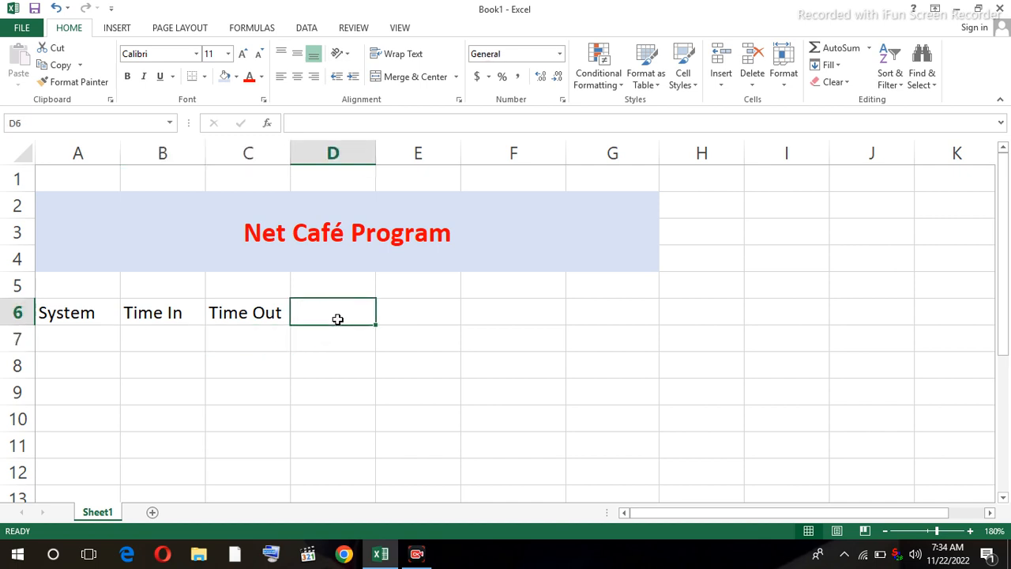
type("H")
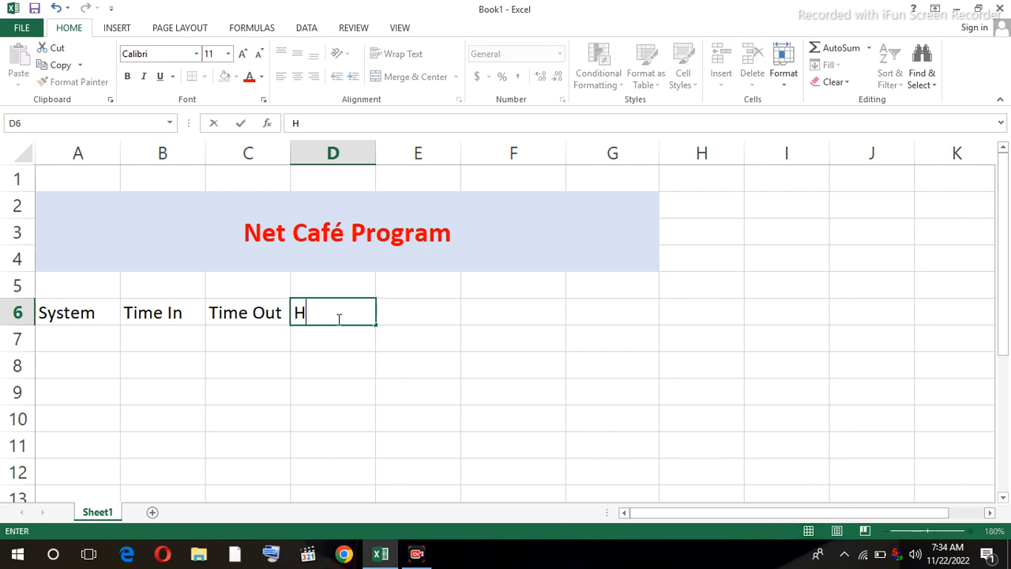
type("ours")
left_click(338, 340)
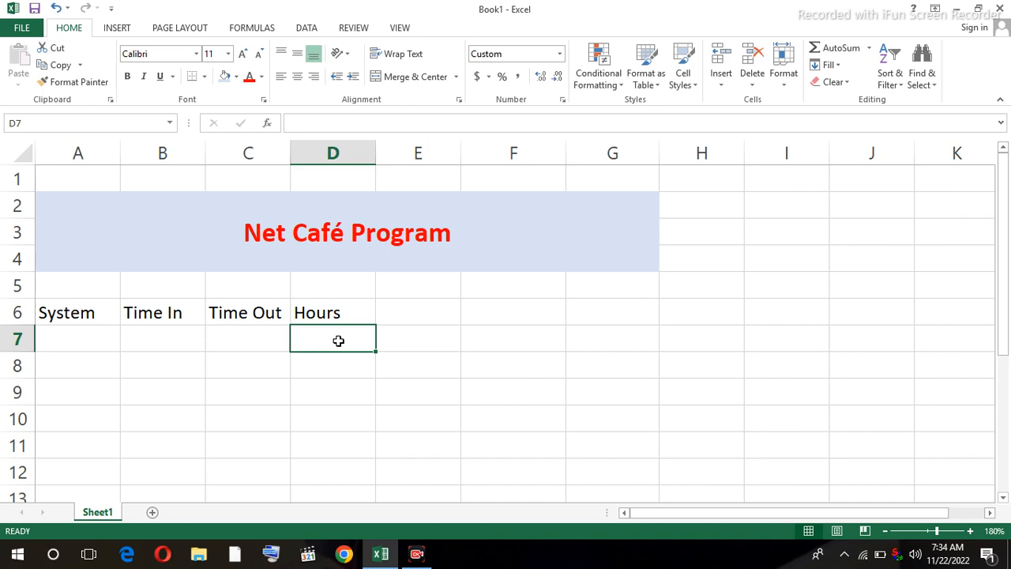
Add the header Rate Per Hrs in cell E6 and autofit column E to its text
left_click(417, 318)
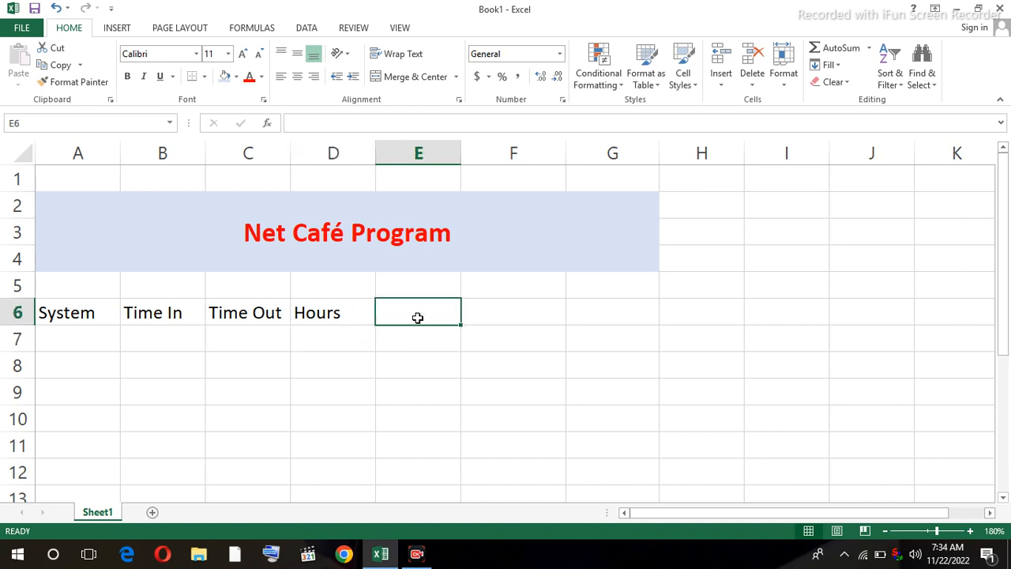
type("Rat")
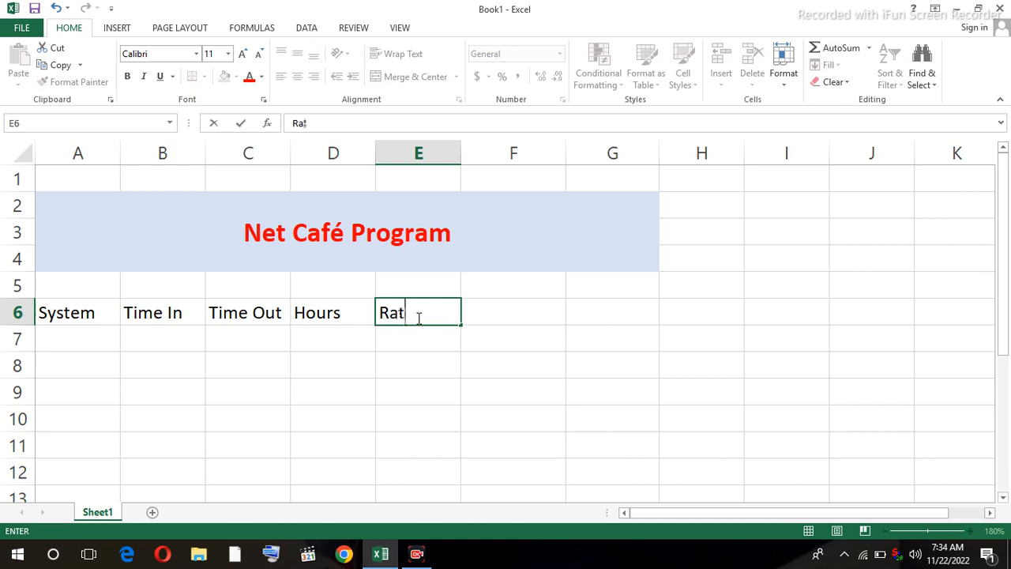
type("e Per ")
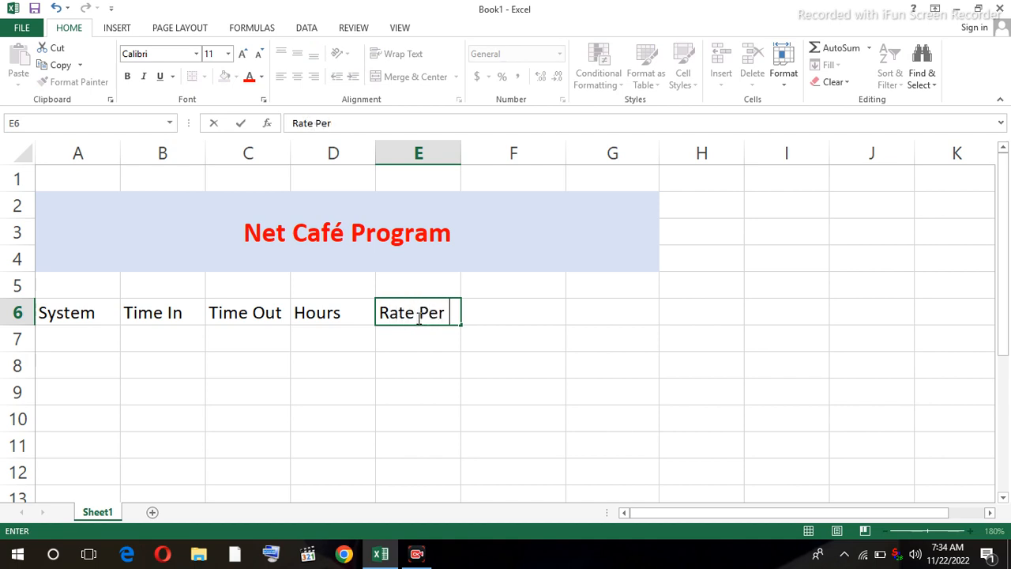
type("Hrs")
left_click(427, 341)
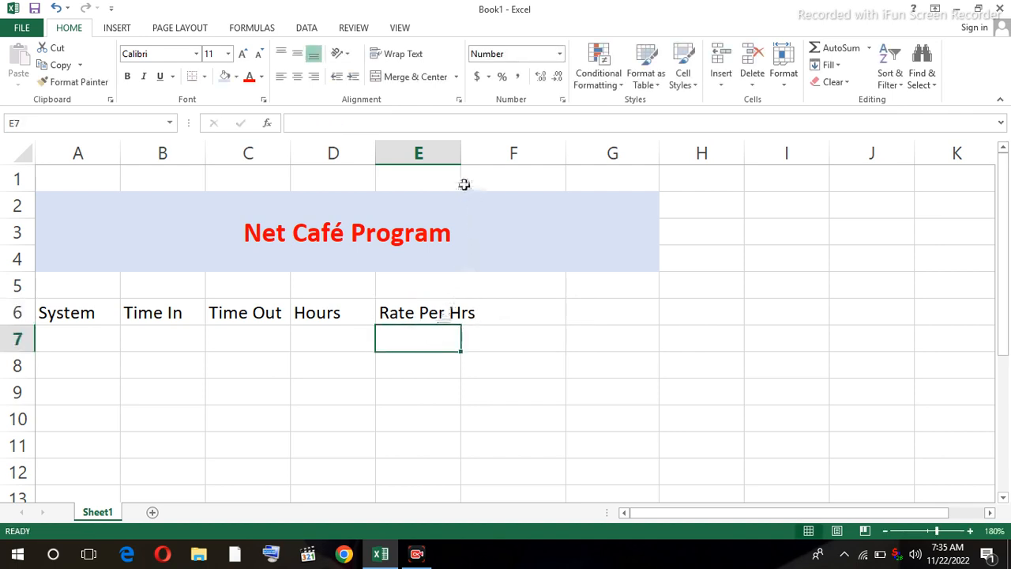
double_click(461, 154)
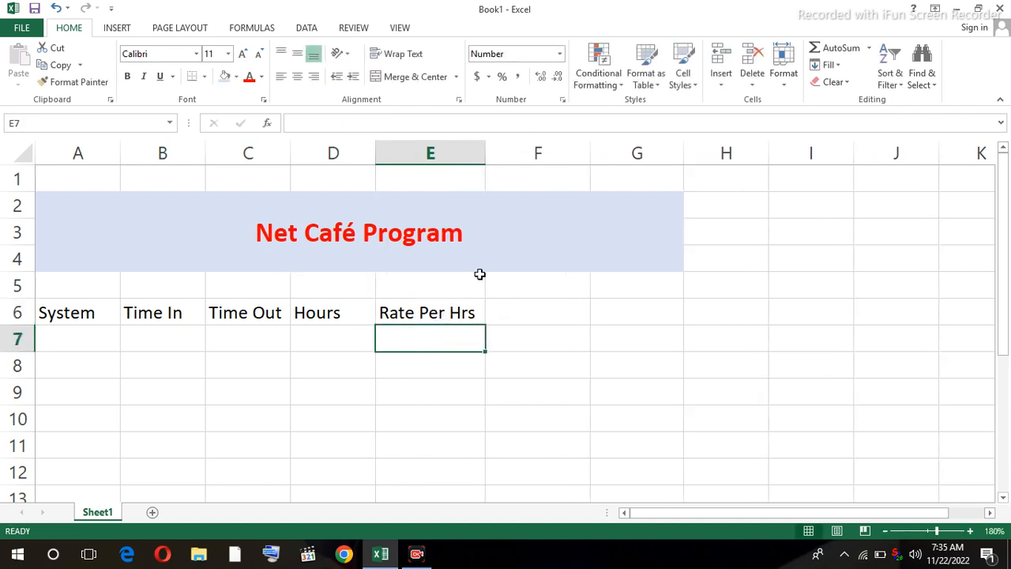
Add the column header Total price in cell F6
left_click(525, 315)
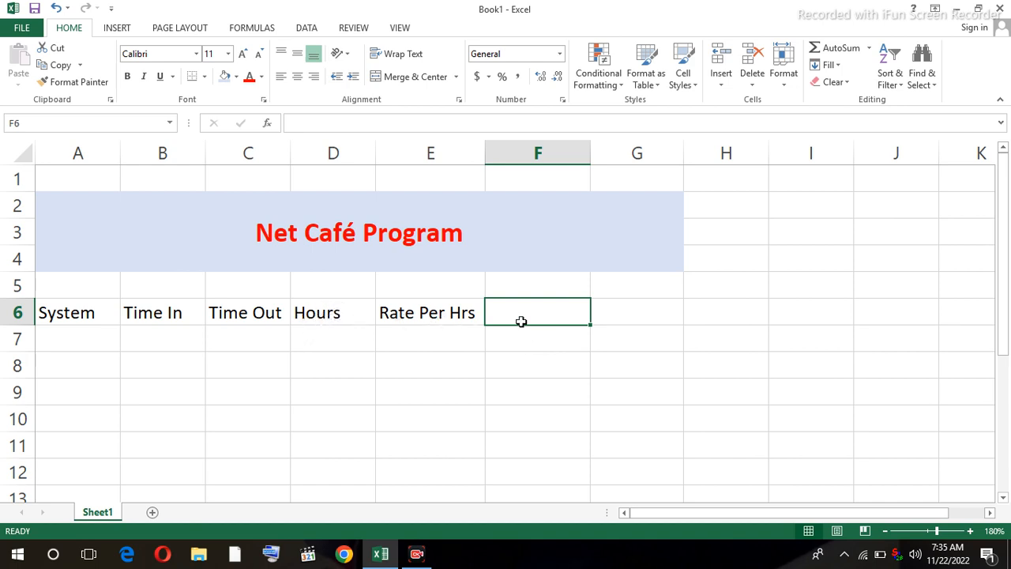
type("T")
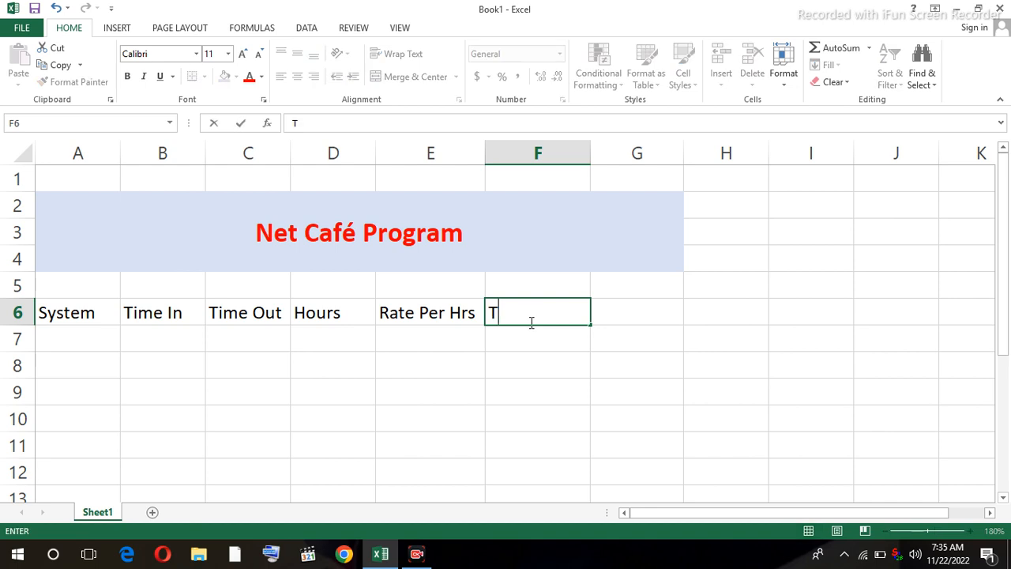
type("otal price")
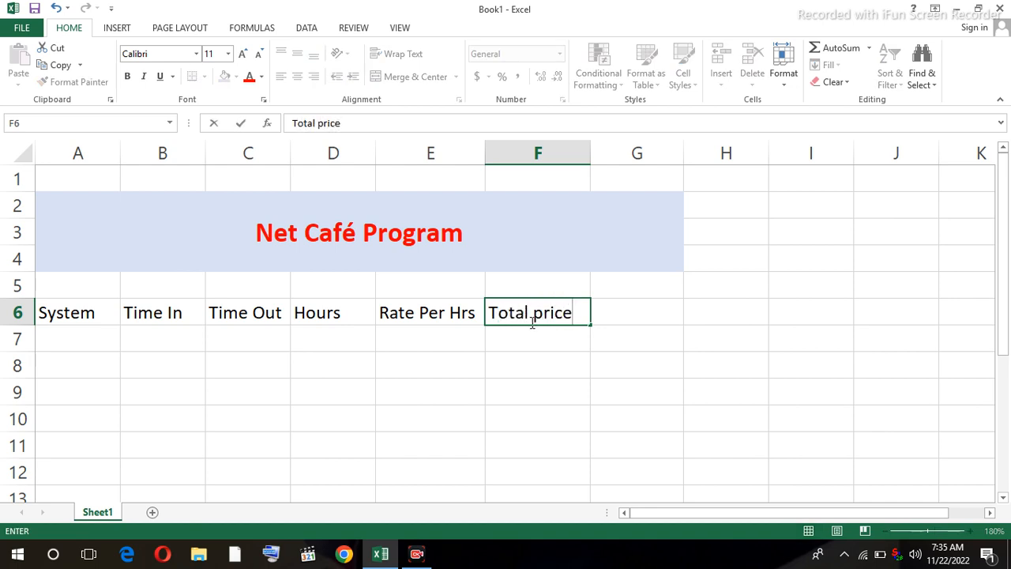
left_click(465, 340)
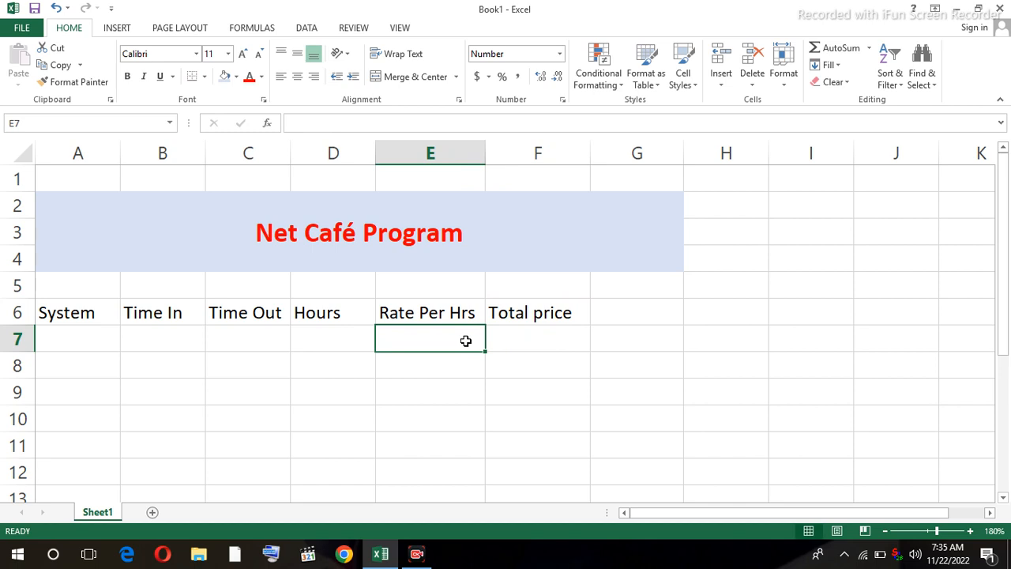
left_click(546, 339)
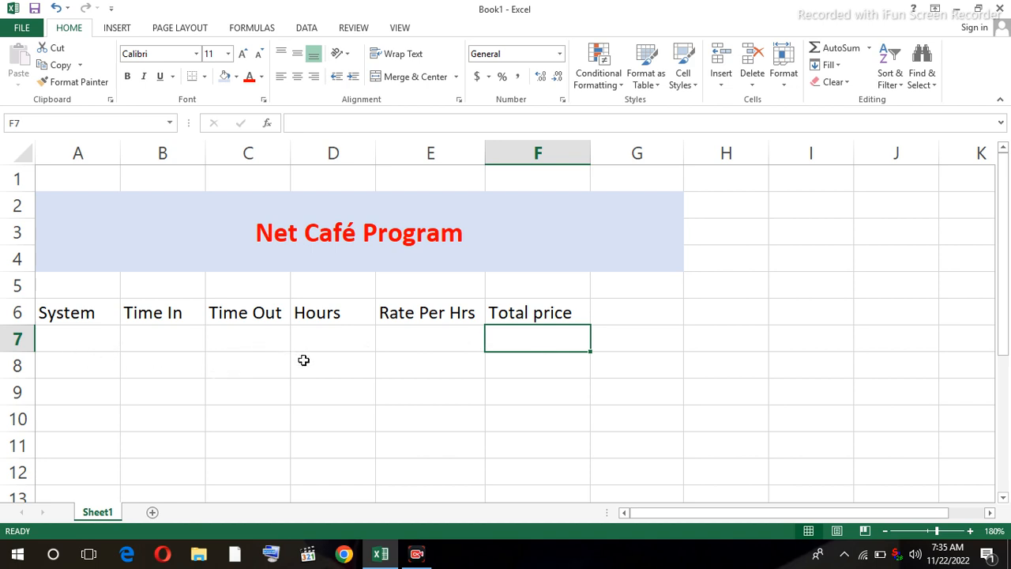
Enter 2 as the system number in cell A7
left_click(102, 335)
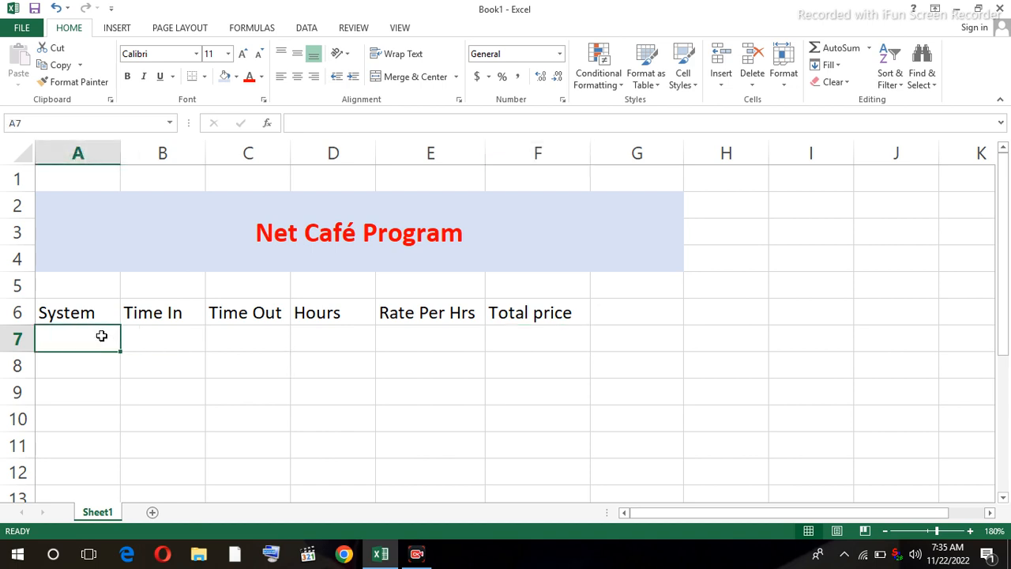
type("2")
key("Tab")
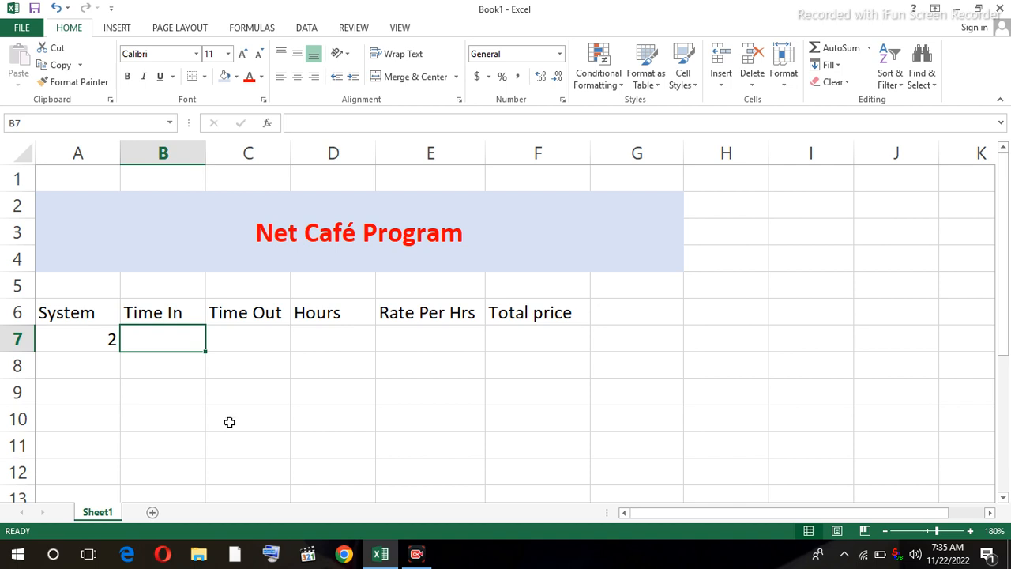
Enter the Time In value in cell B7 with the formula =time(8,32,43)
type("=time")
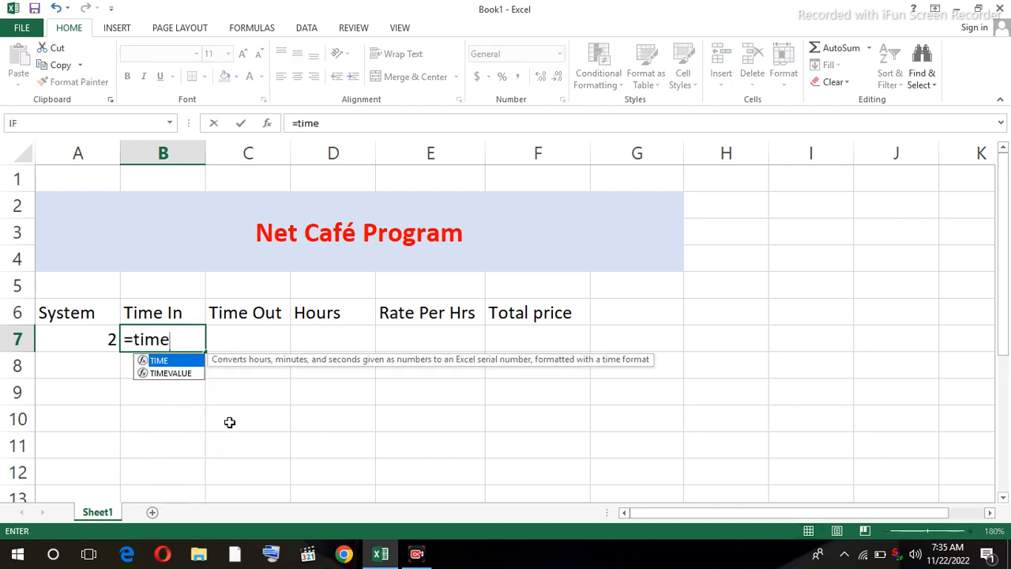
type("(")
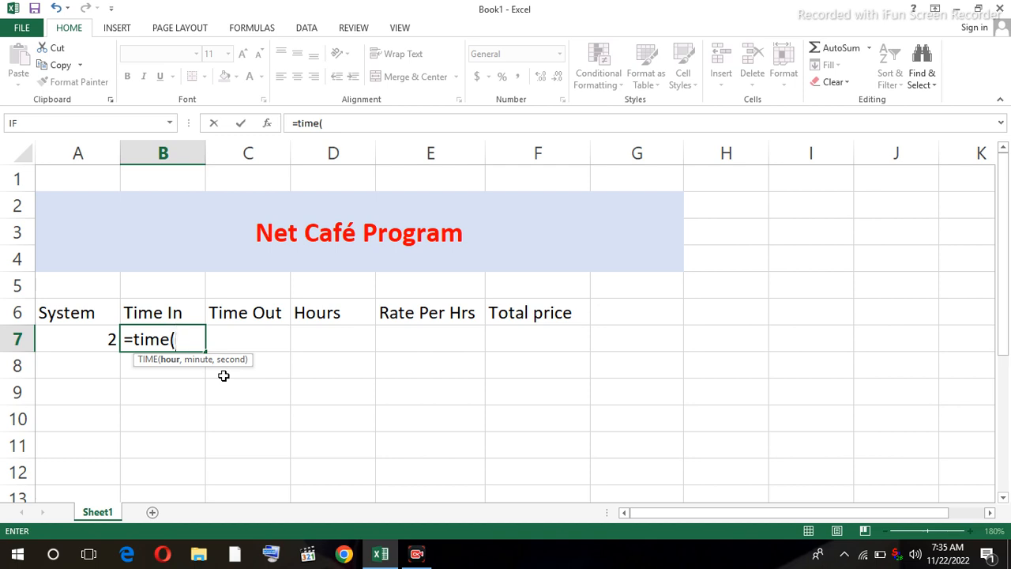
type("8,")
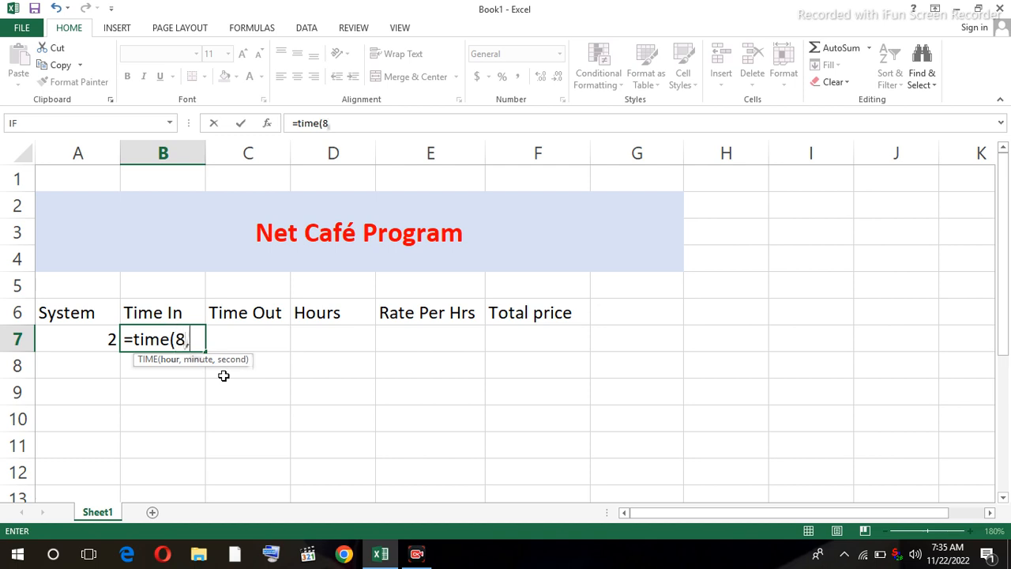
type("32")
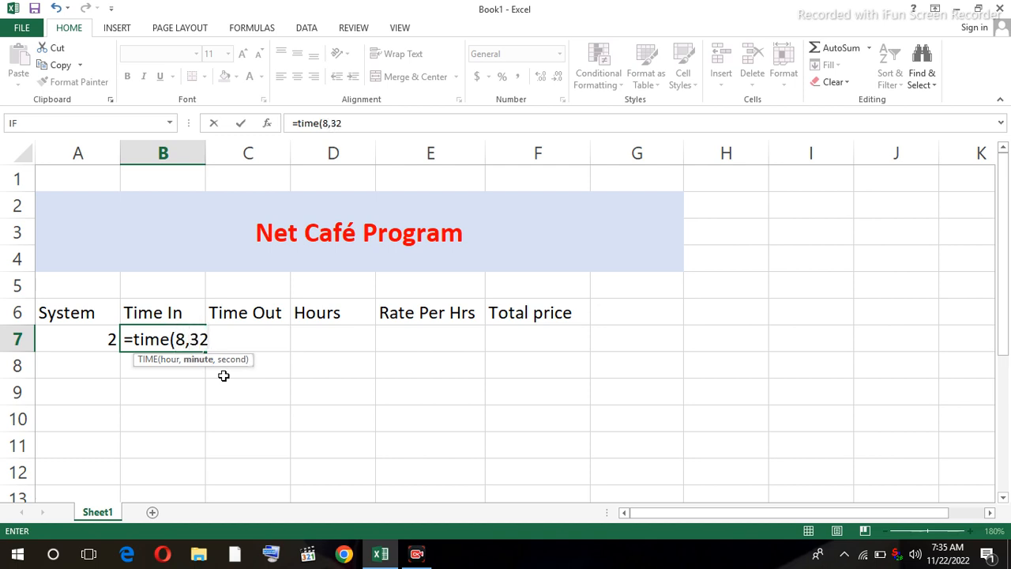
type(",43")
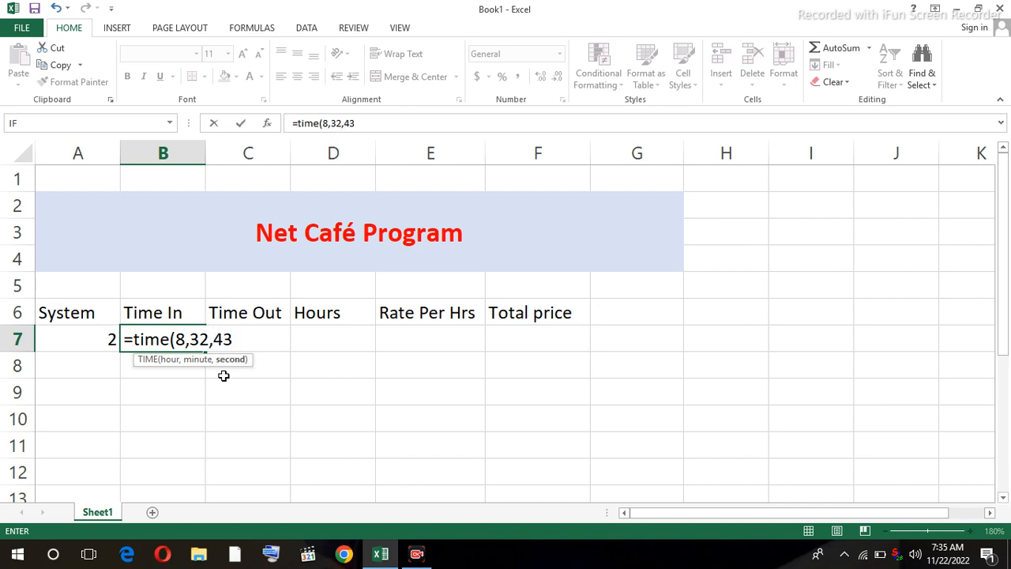
type(")")
key("Return")
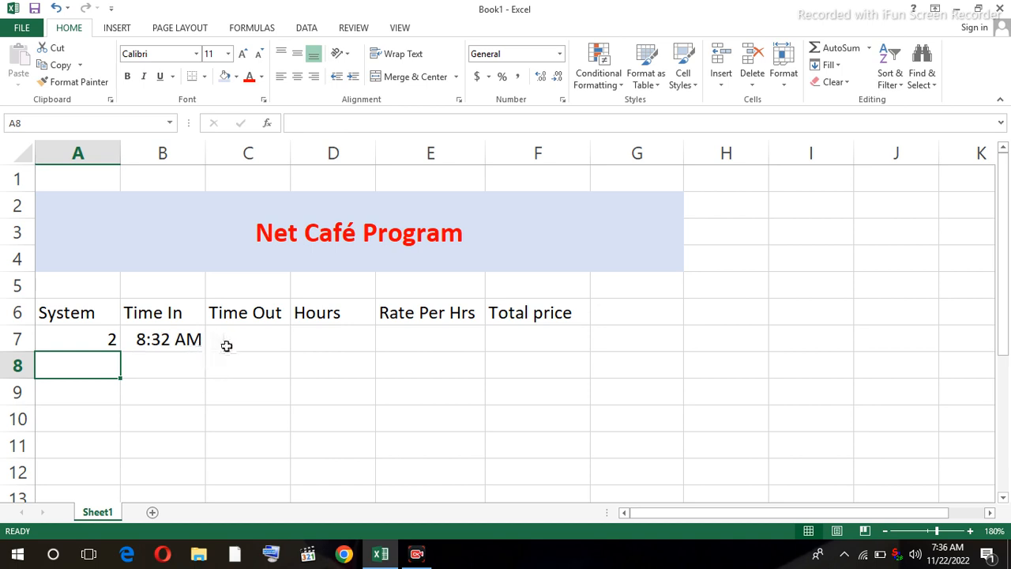
Enter the Time Out value in cell C7 with the formula =time(11,43,44)
left_click(242, 342)
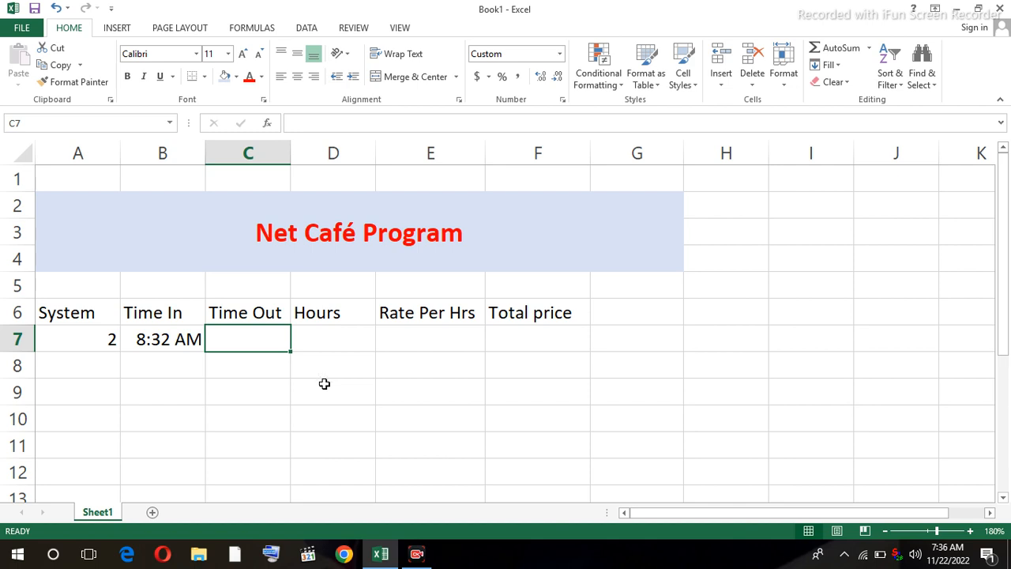
type("=ti")
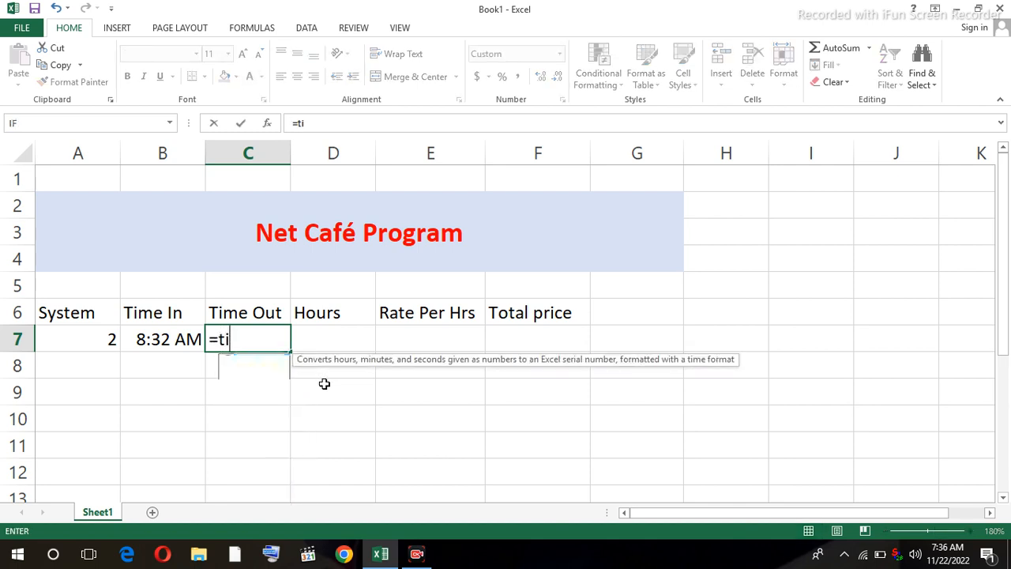
type("me(")
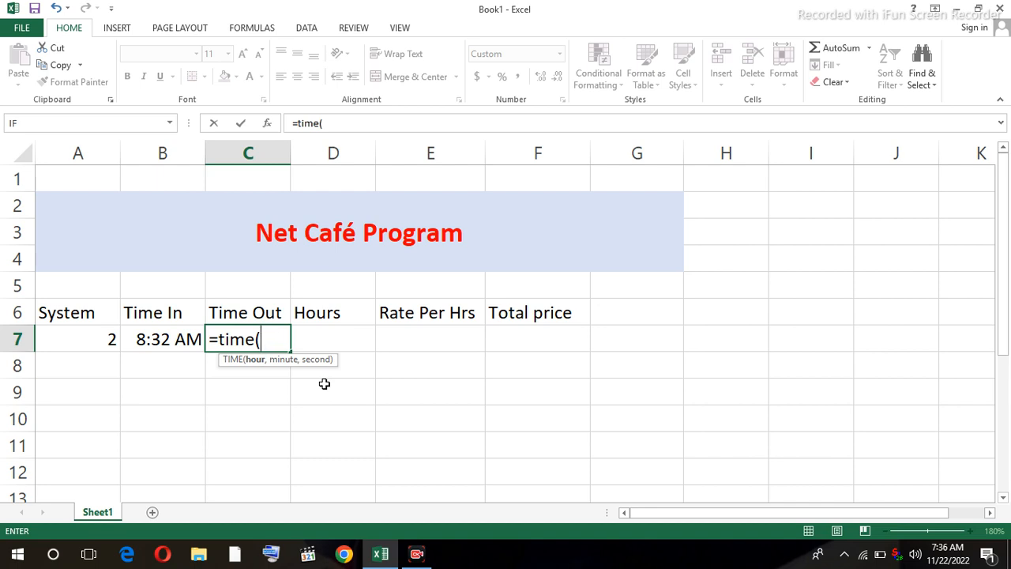
type("11,4")
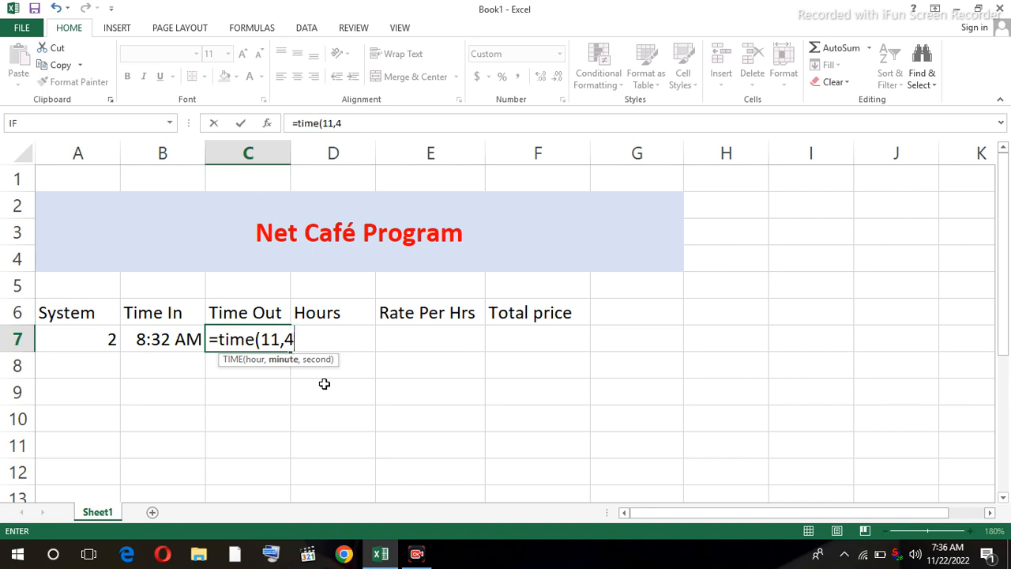
type("3,44")
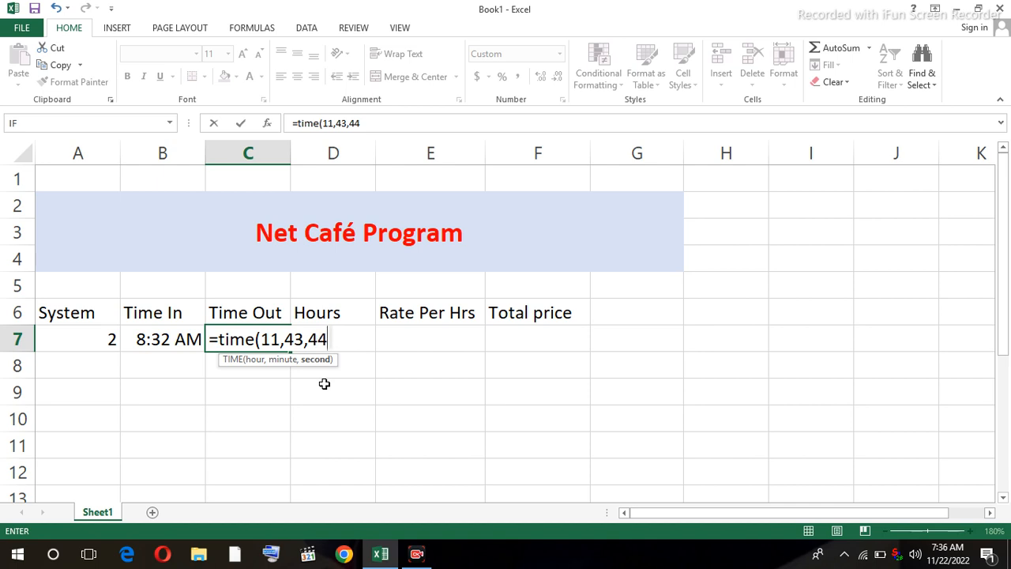
type(")")
key("Return")
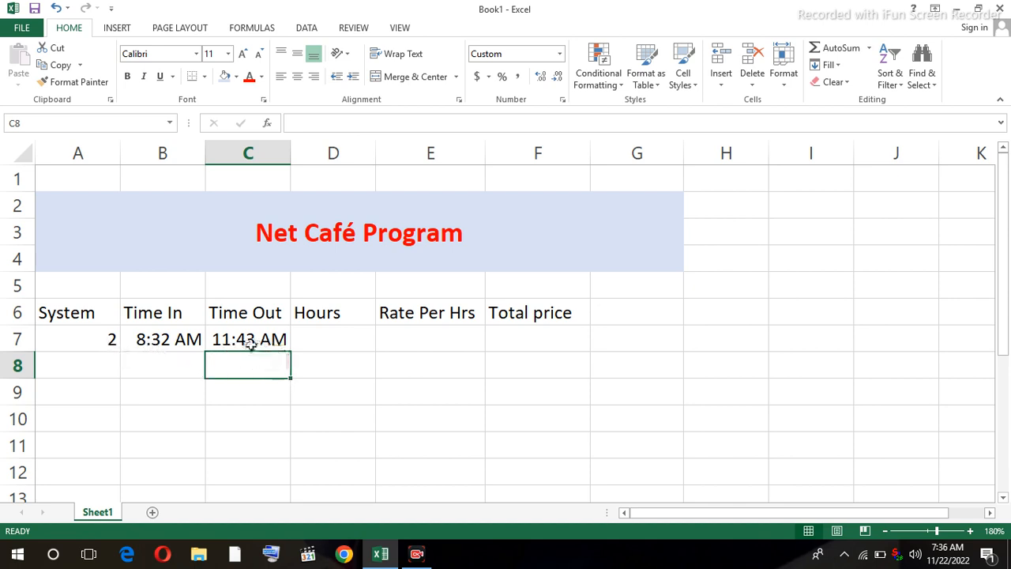
Calculate the hours in cell D7 with the formula =(C7-B7)*24
left_click(322, 340)
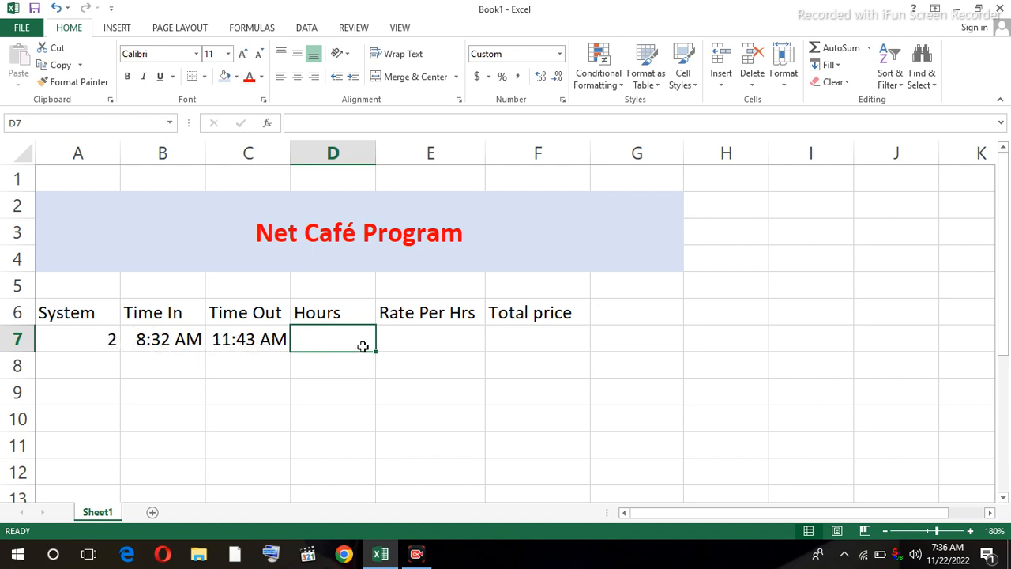
type("=")
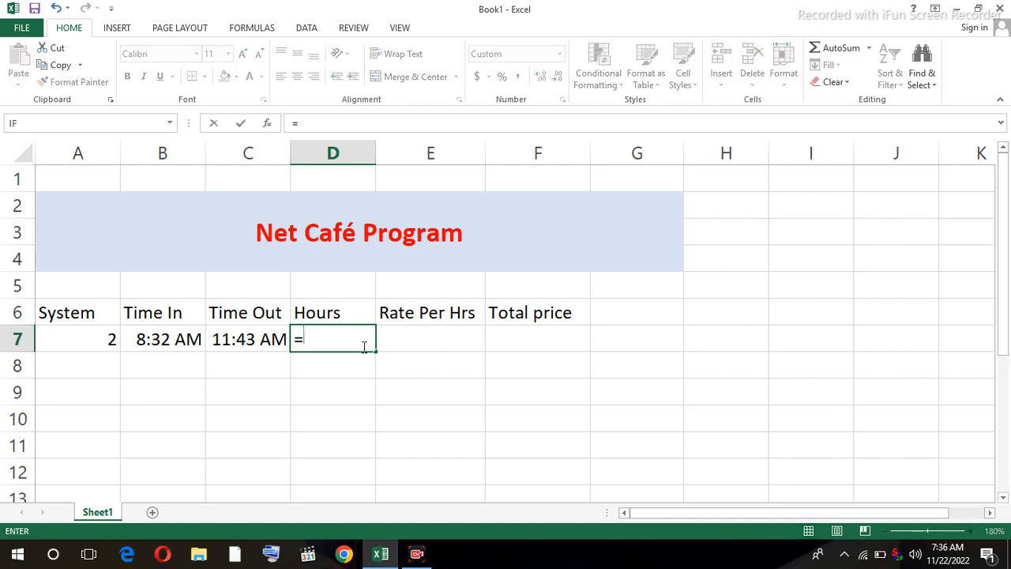
type("(")
left_click(247, 340)
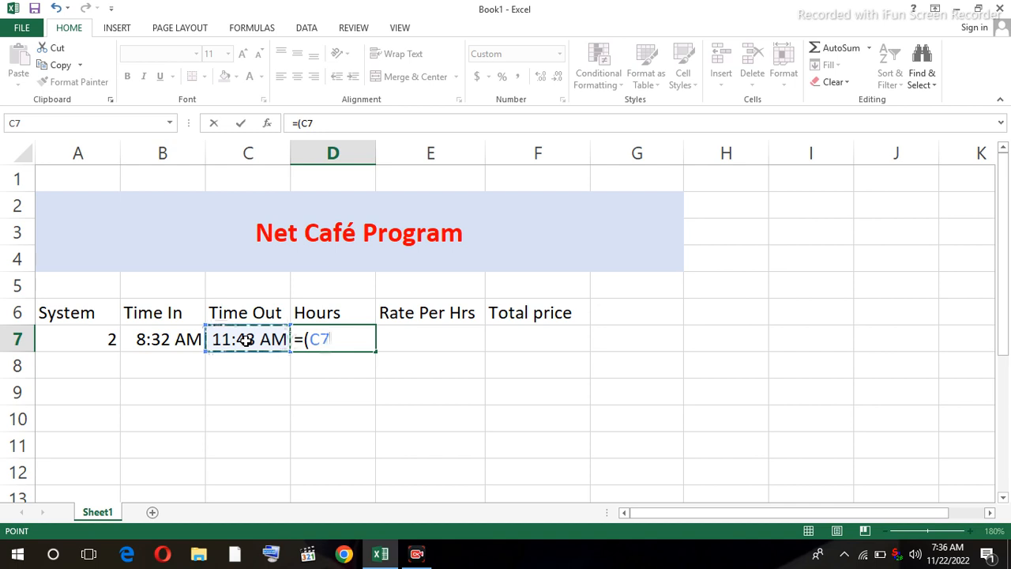
type("-")
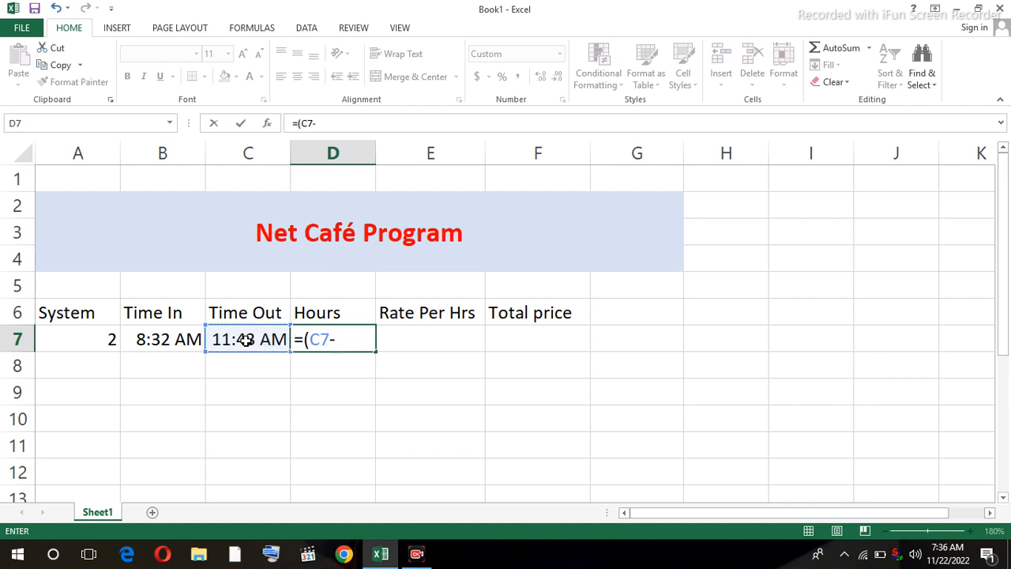
left_click(144, 340)
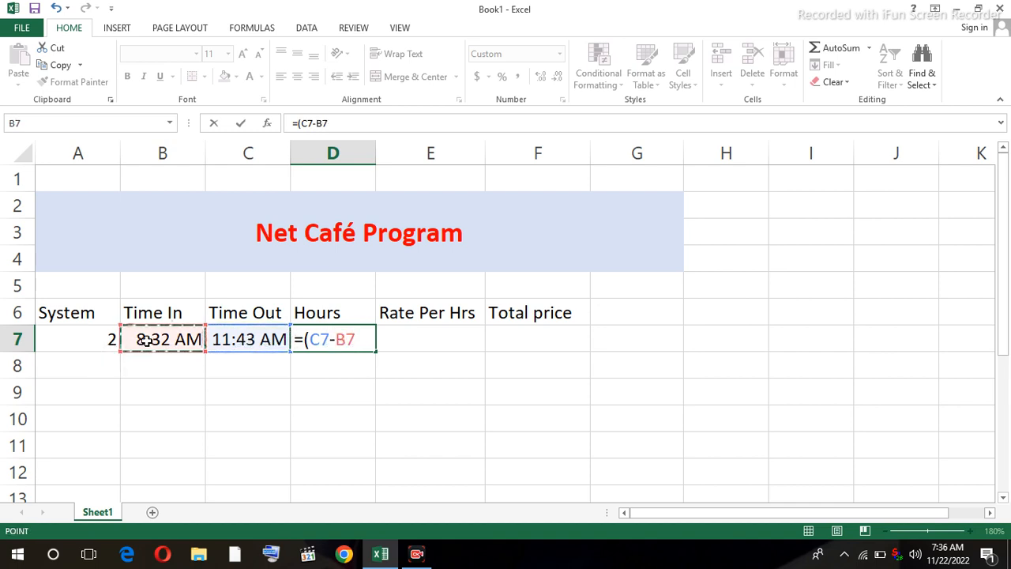
type(")")
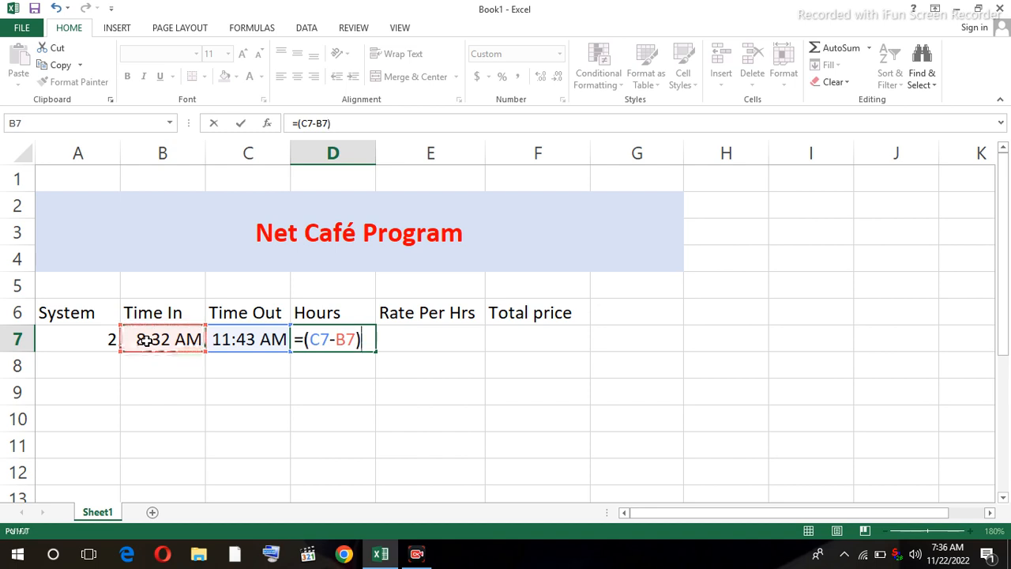
type("*24")
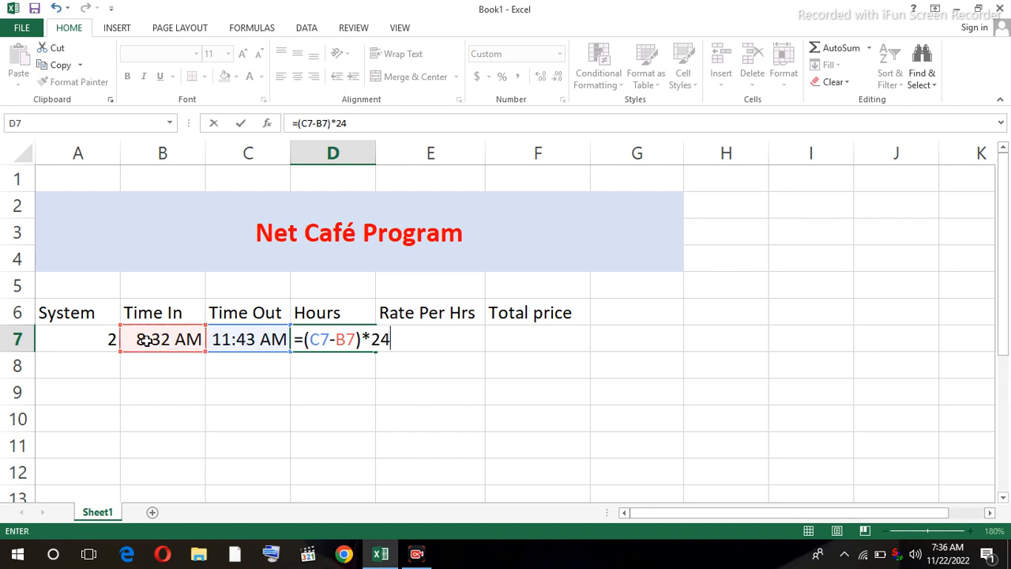
key("Return")
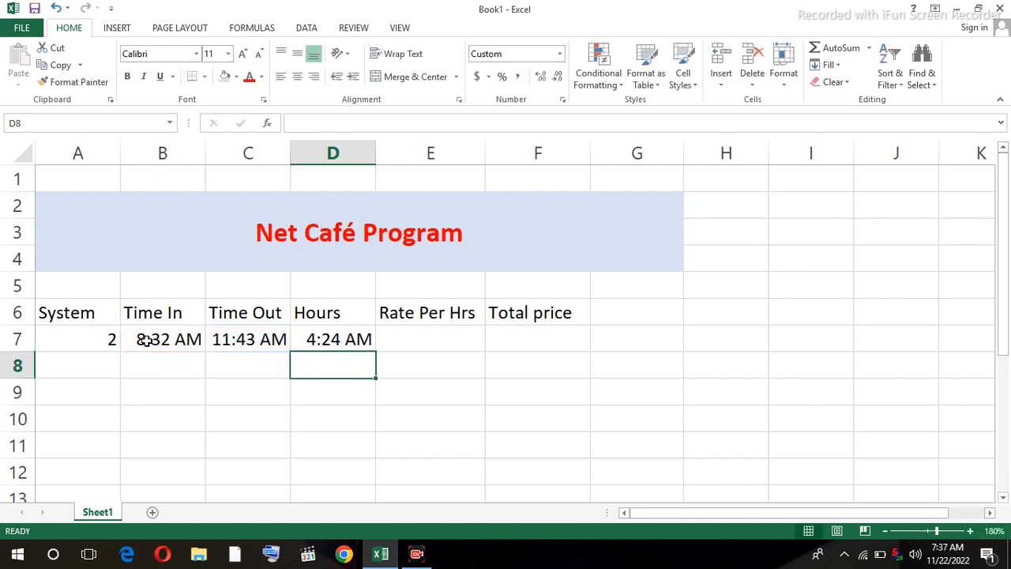
Format the Hours value in cell D7 with the Number category and two decimal places
left_click(330, 344)
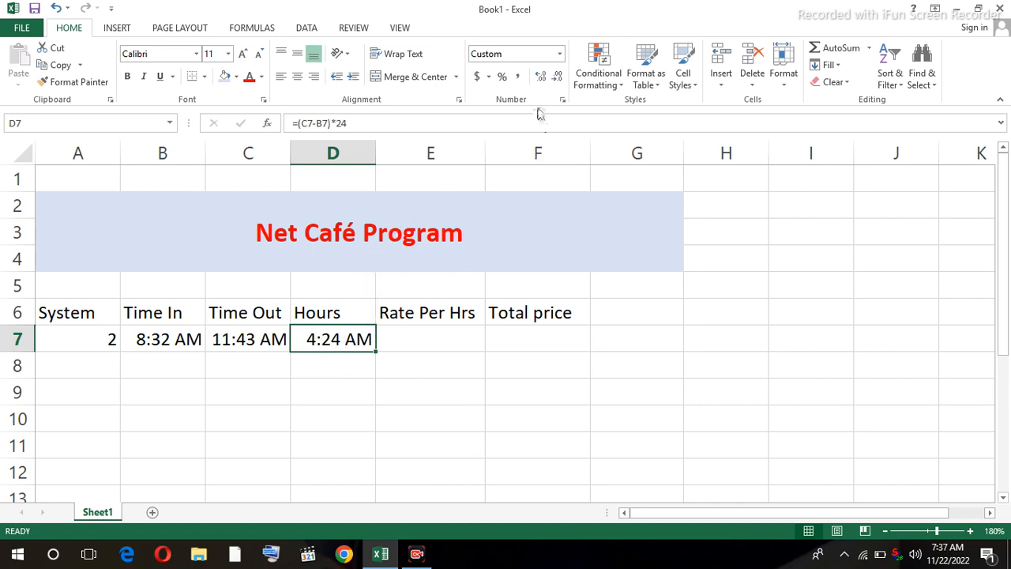
left_click(563, 100)
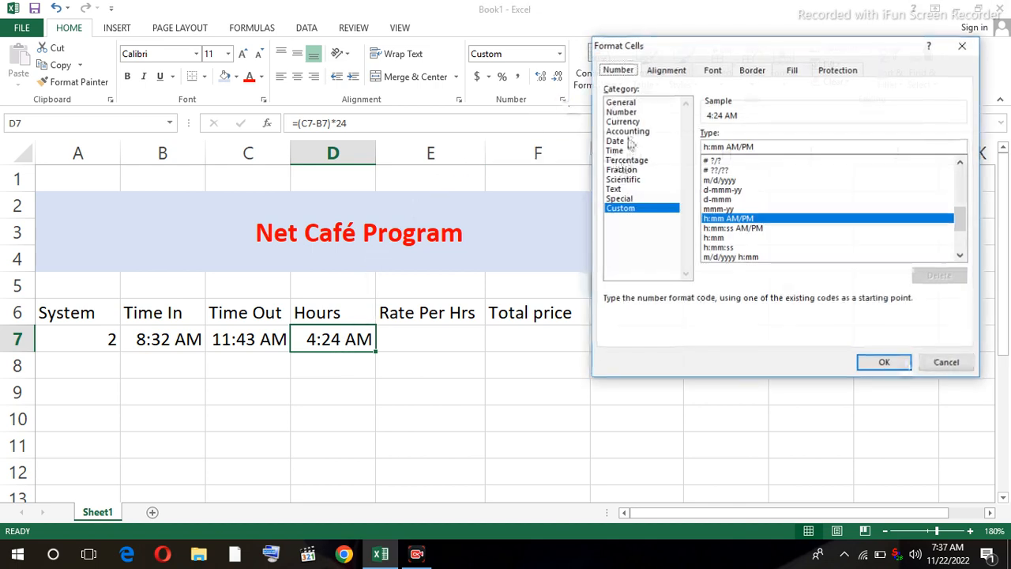
left_click(624, 112)
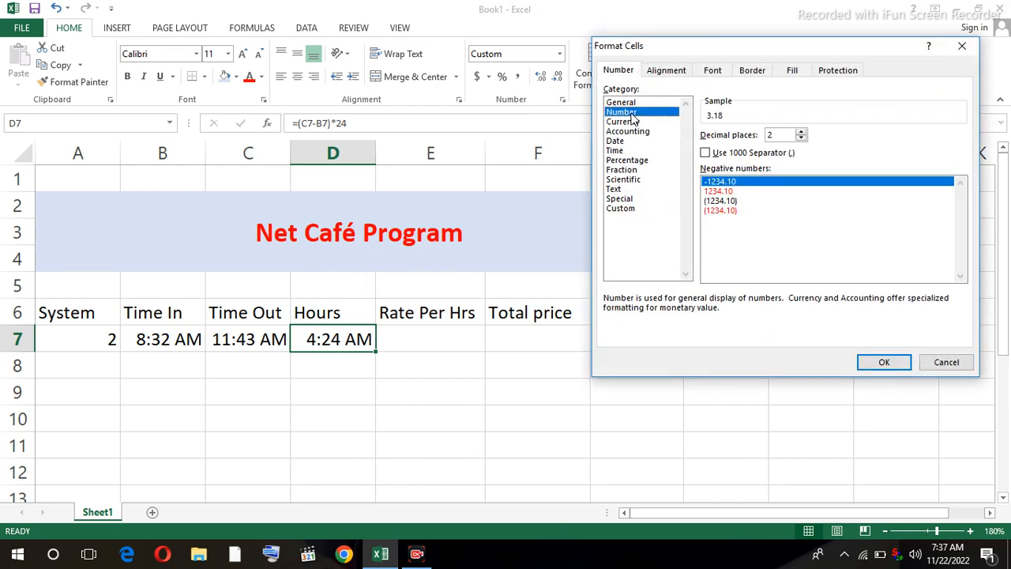
left_click(884, 363)
left_click(368, 370)
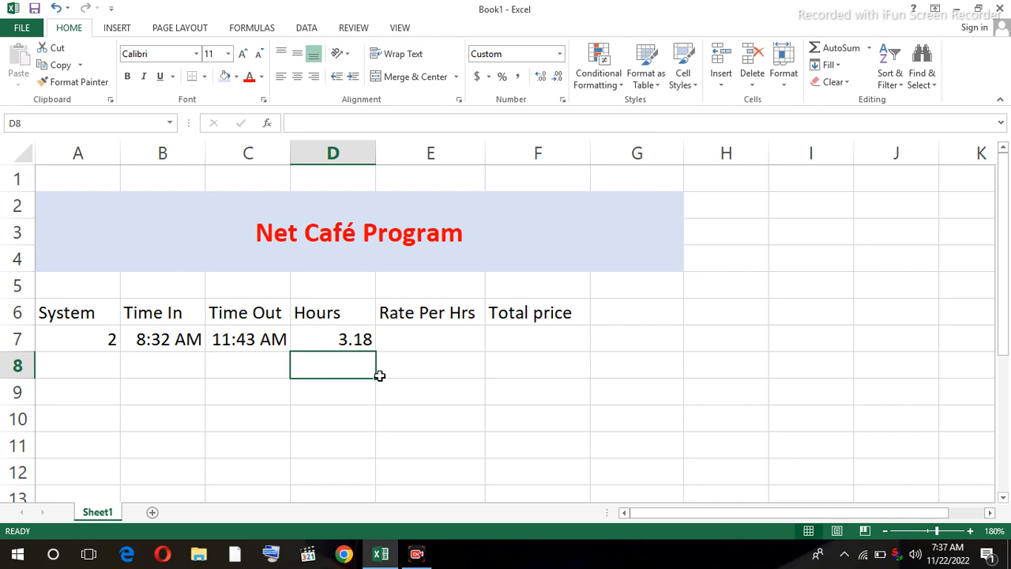
Enter 35 as the hourly rate in cell E7
left_click(423, 341)
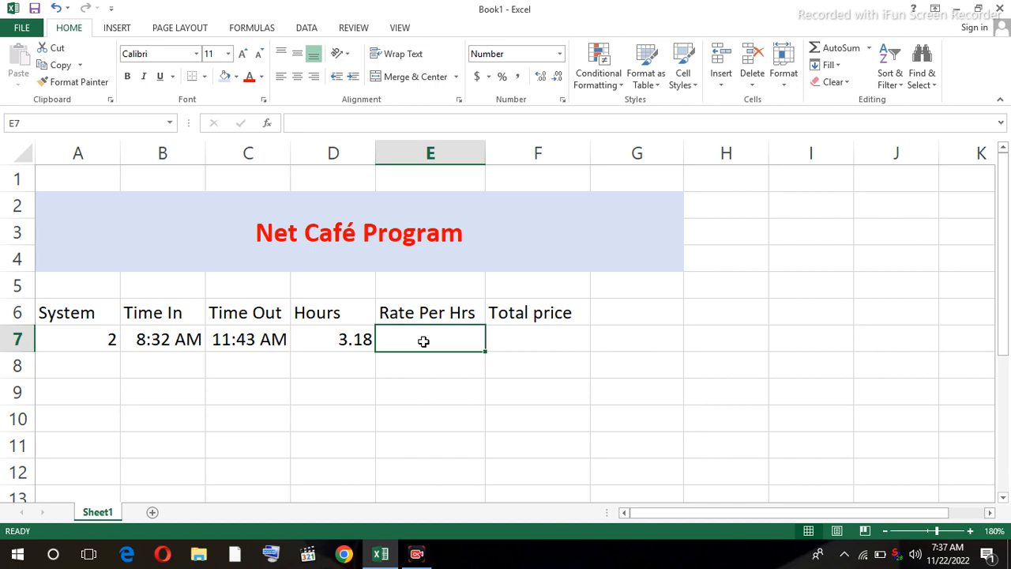
type("35")
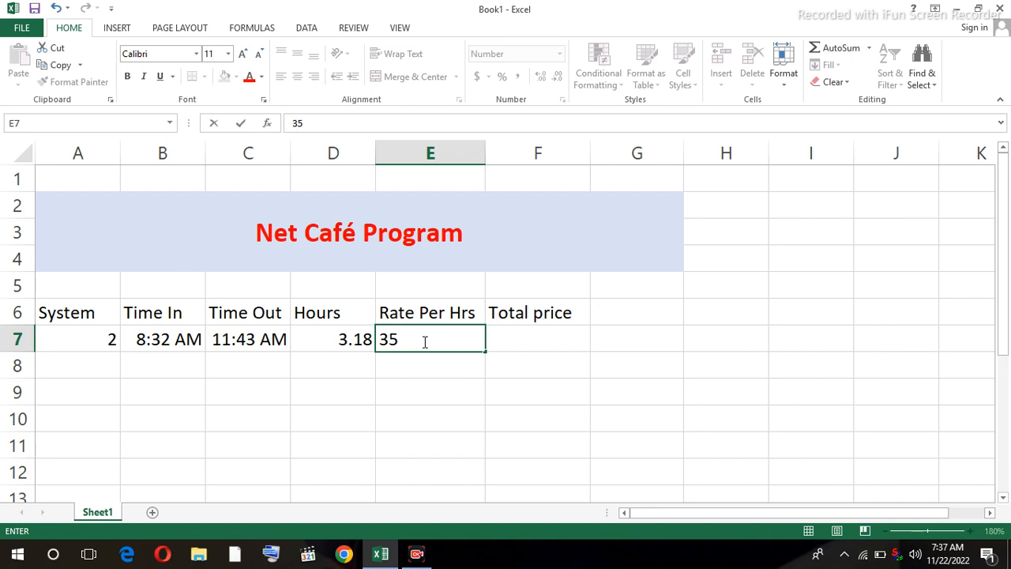
key("Return")
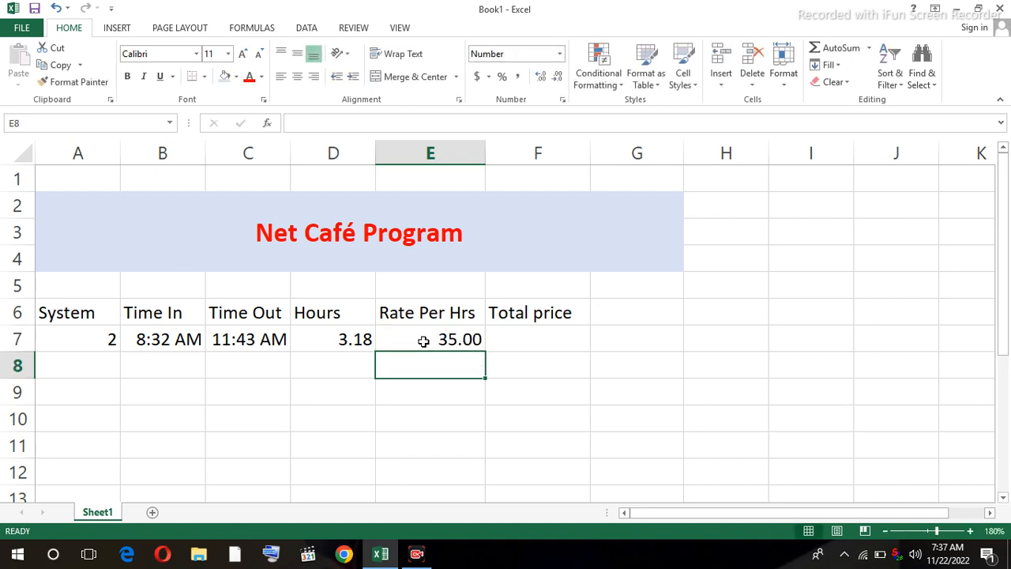
Set the number format of the rate in cell E7 to 0 decimal places
left_click(463, 338)
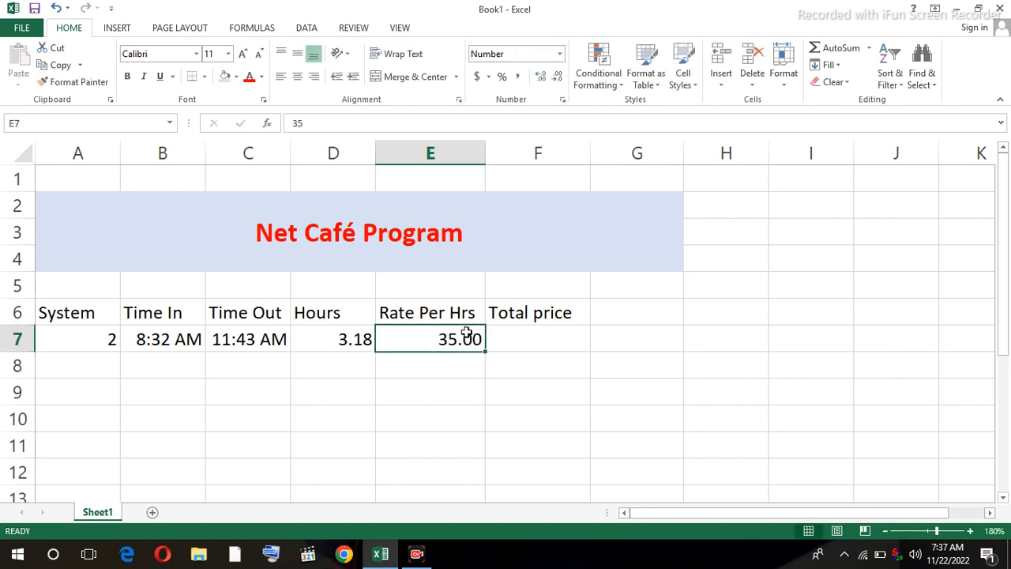
left_click(562, 99)
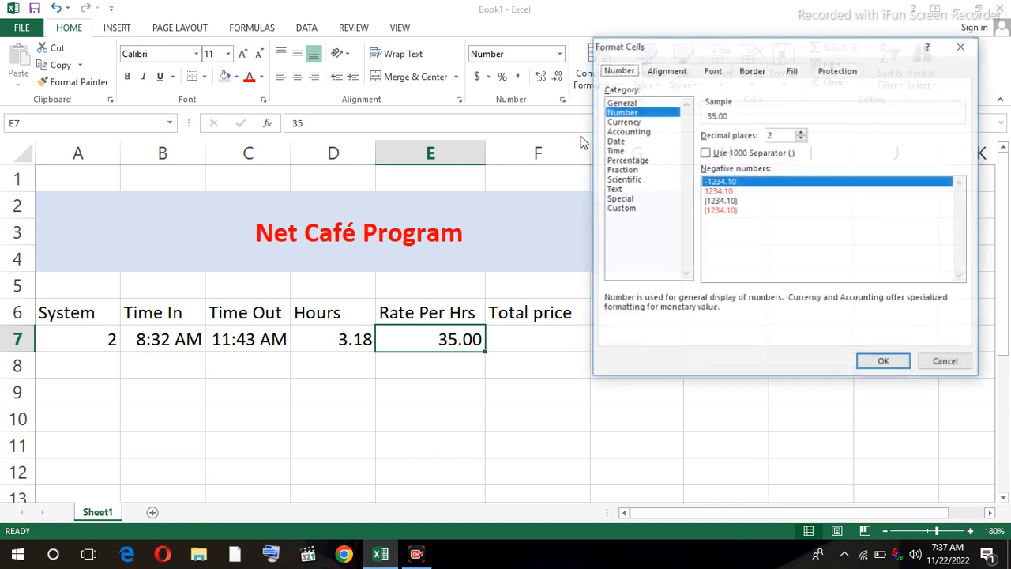
left_click(801, 139)
left_click(801, 139)
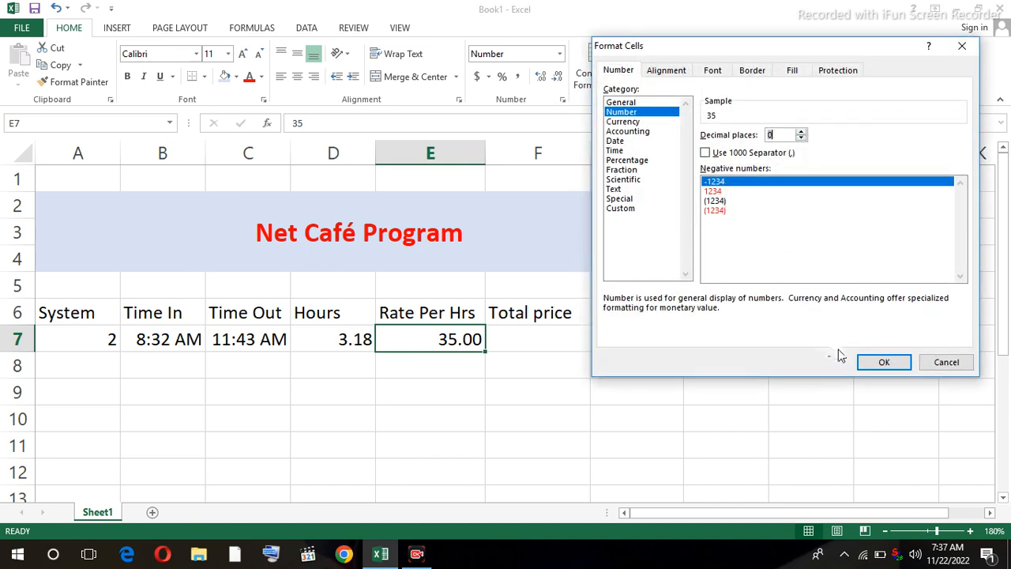
left_click(874, 368)
Calculate the total price in cell F7 with the formula =(E7*D7)
left_click(509, 342)
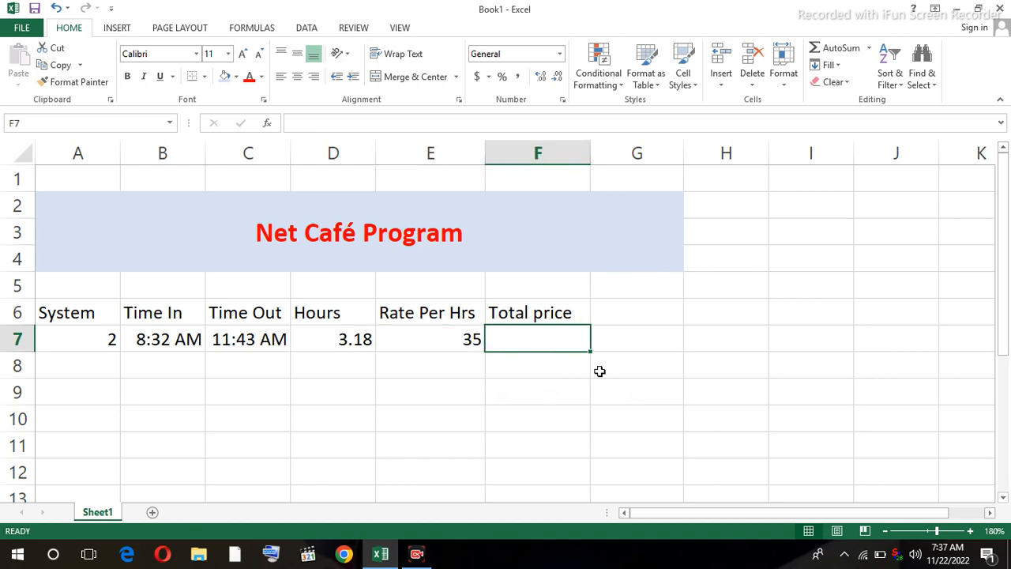
type("=")
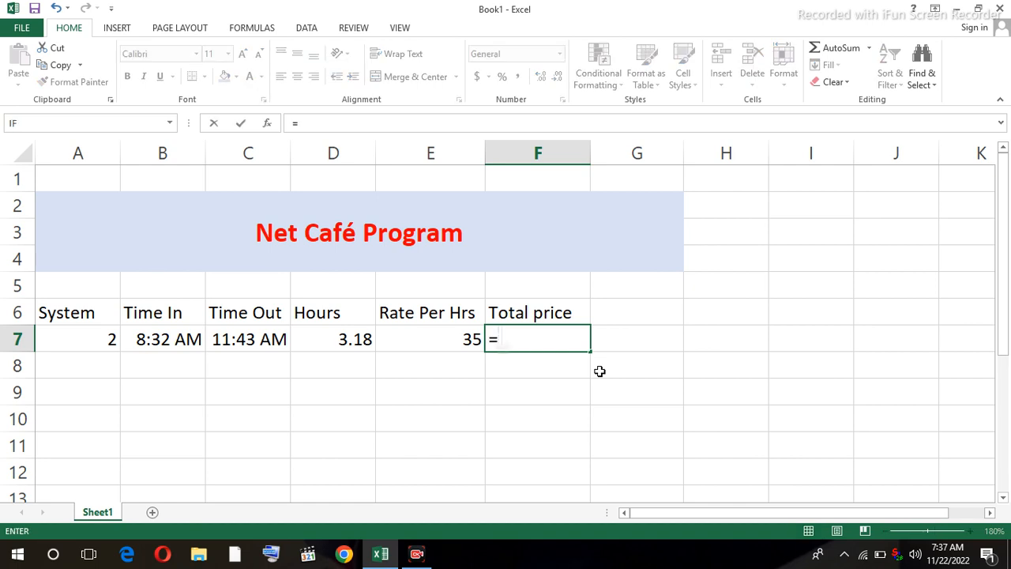
type("(")
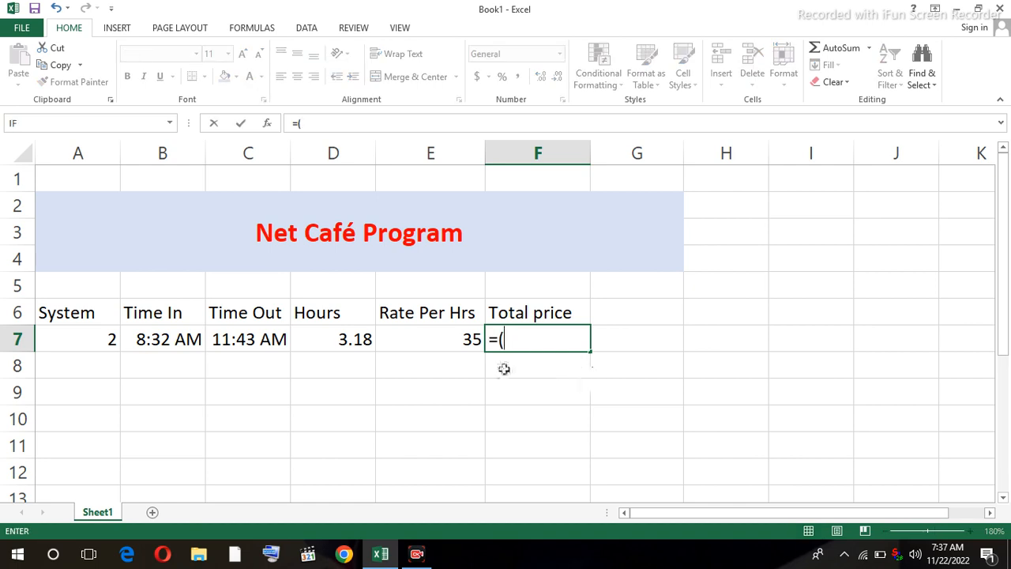
left_click(458, 341)
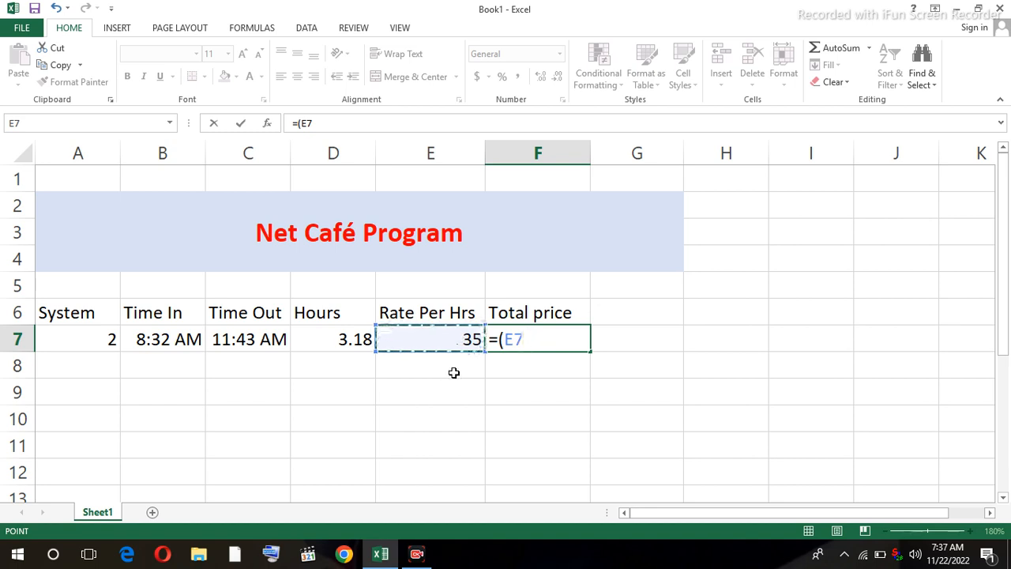
type("*")
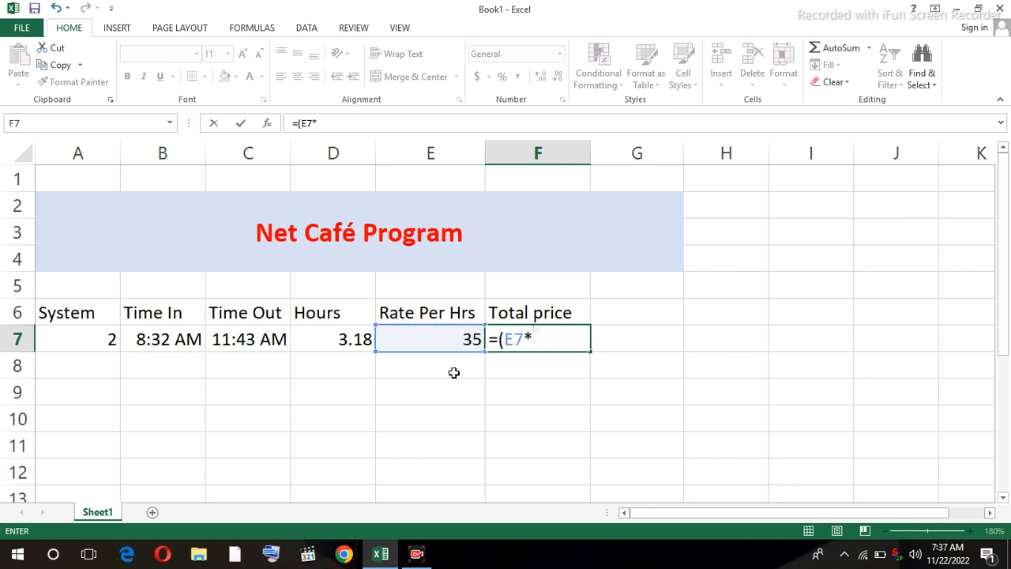
left_click(329, 339)
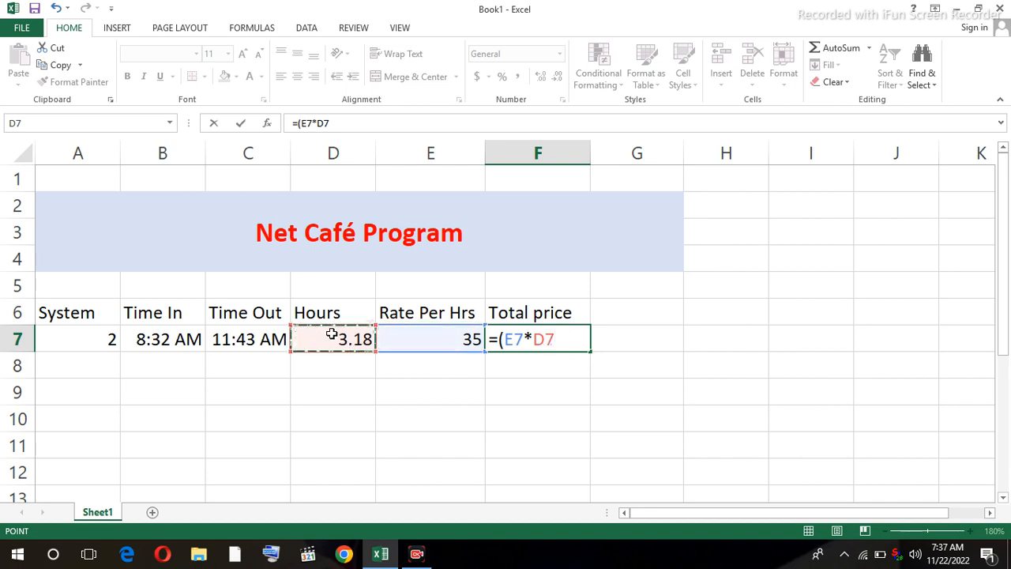
type(")")
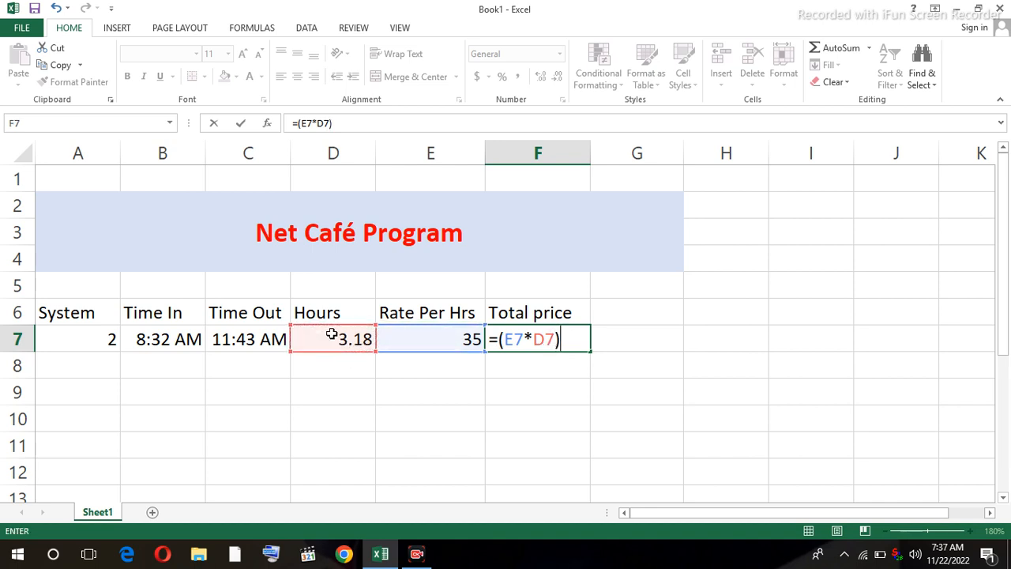
key("Return")
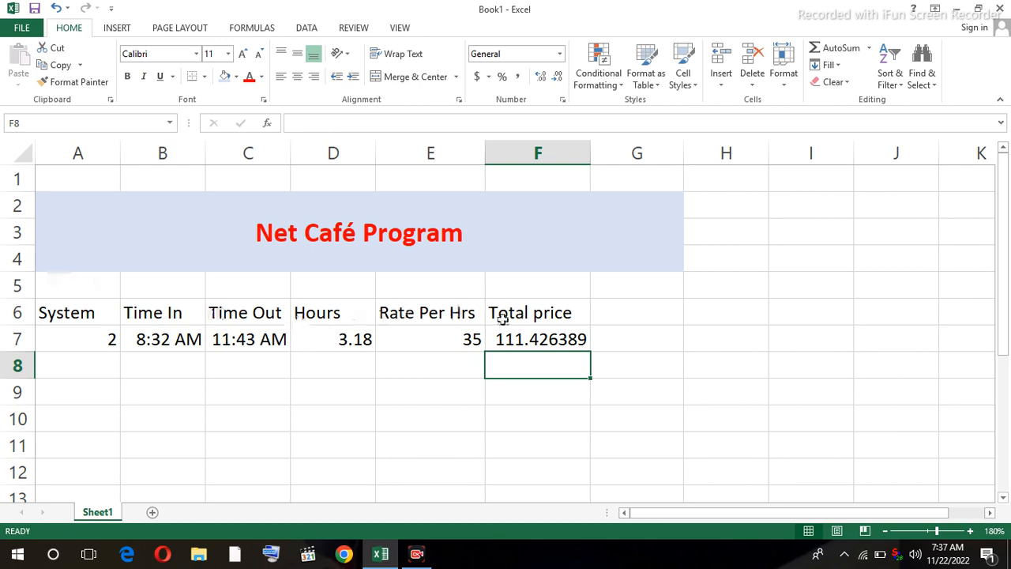
Format the total price in cell F7 with the Number category and 0 decimal places
left_click(515, 339)
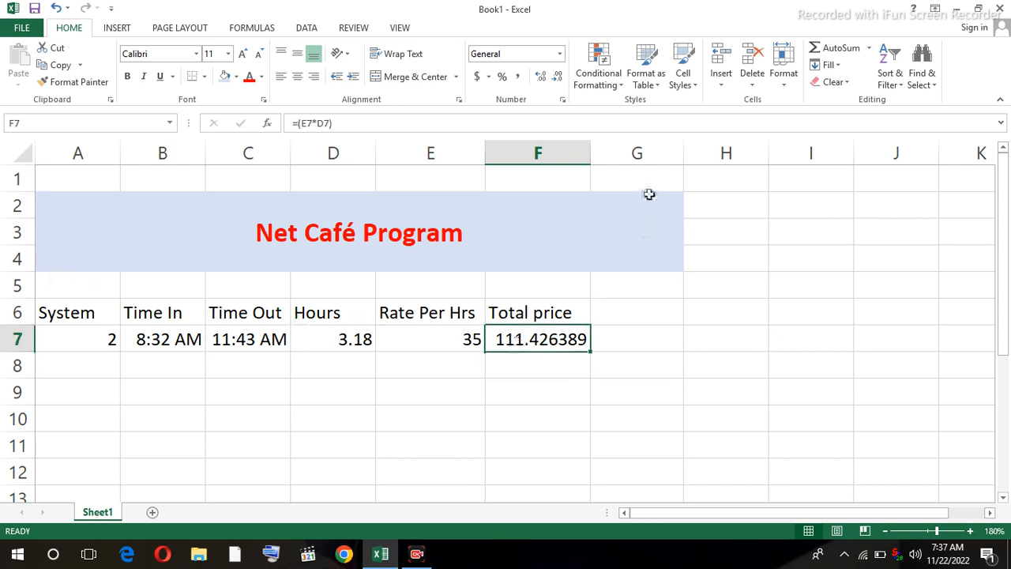
left_click(562, 100)
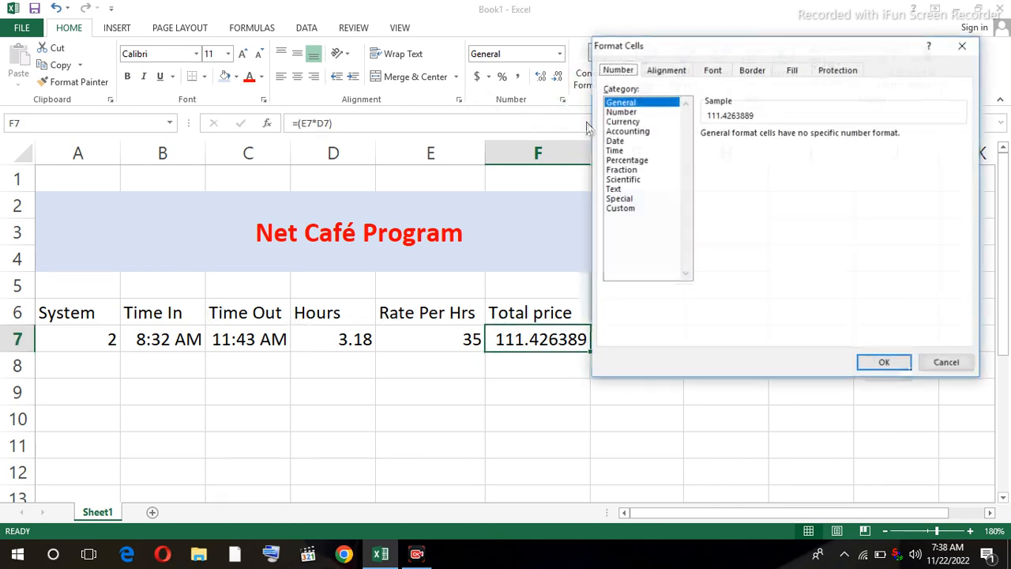
left_click(642, 112)
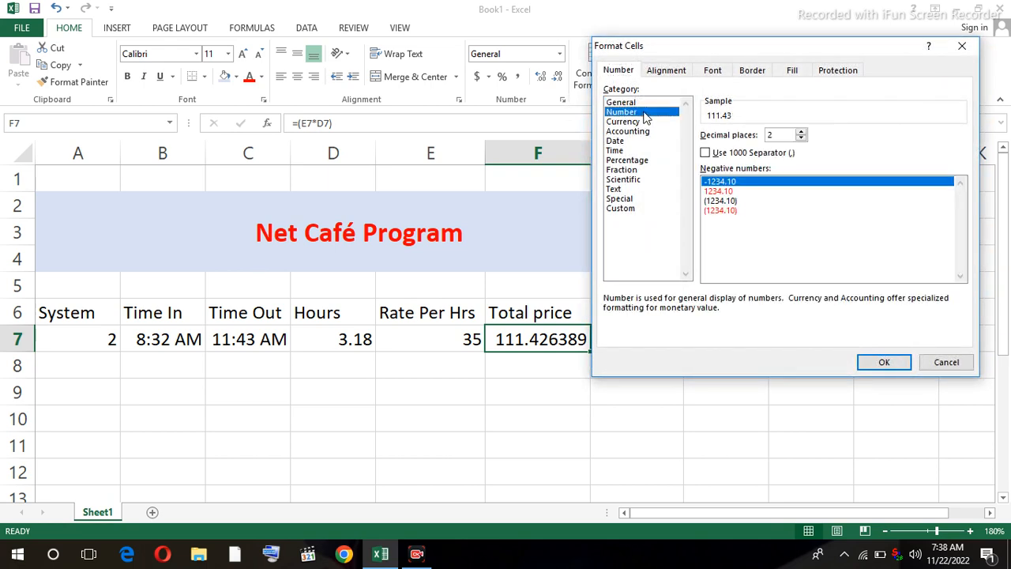
left_click(801, 139)
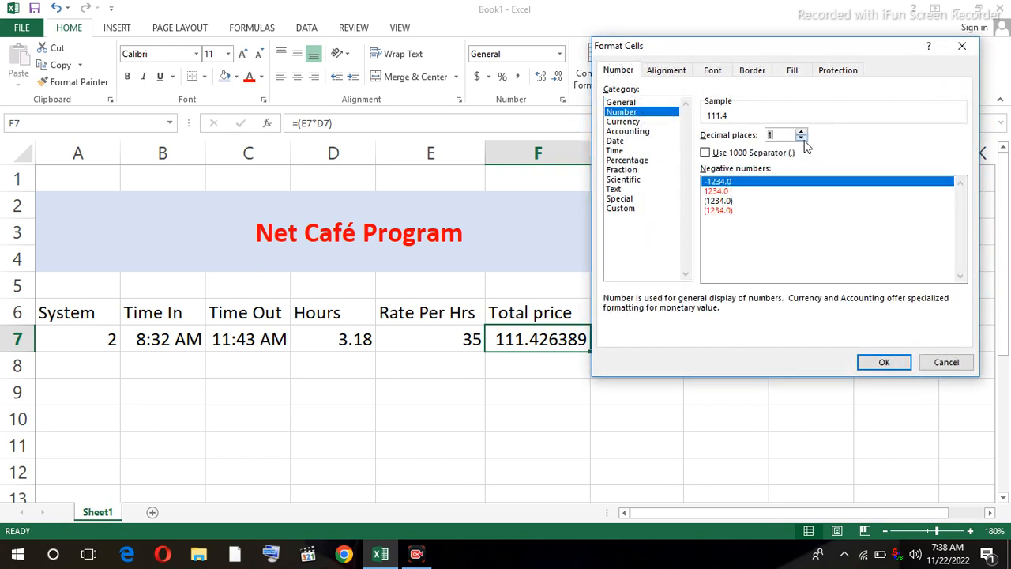
left_click(801, 139)
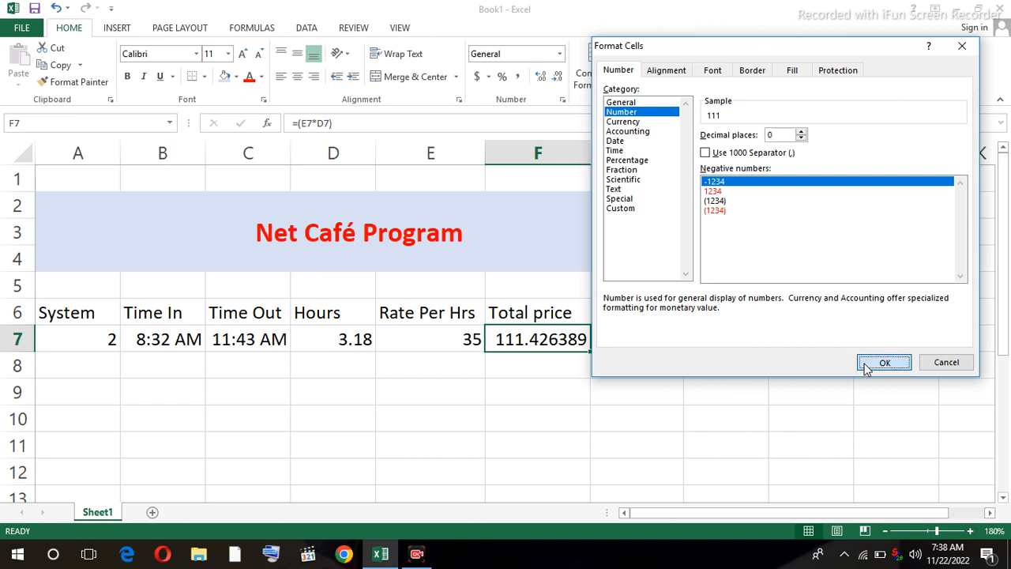
left_click(862, 363)
left_click(570, 383)
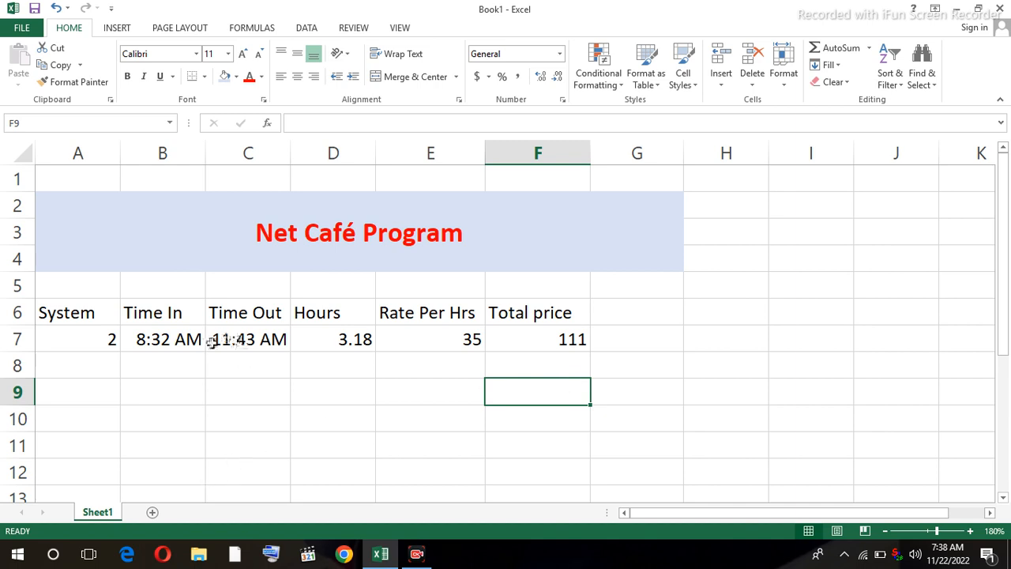
Review the entries and formulas in row 7, from Time In in cell B7 to Total price in cell F7
left_click(156, 342)
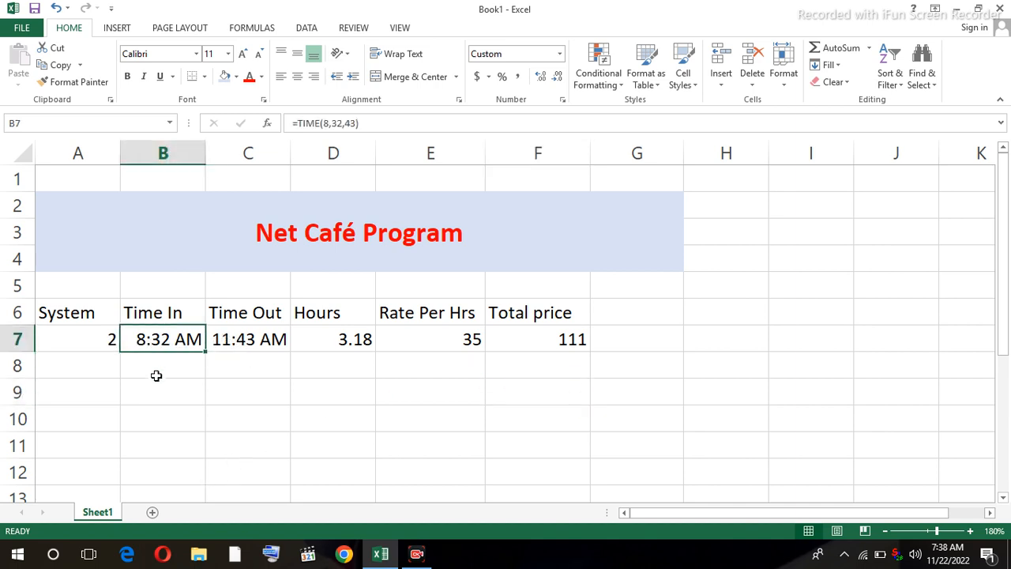
left_click(242, 344)
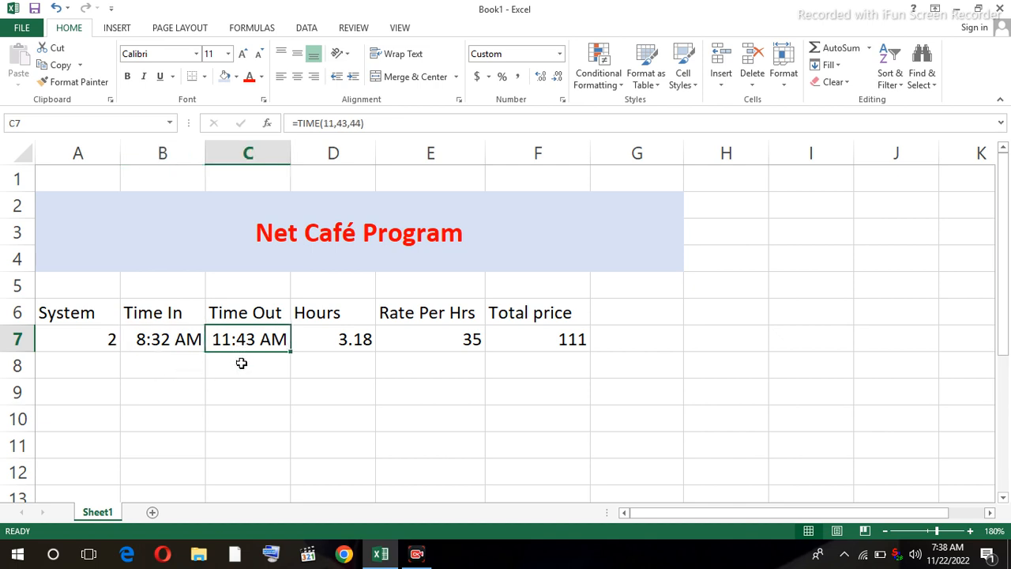
left_click(349, 344)
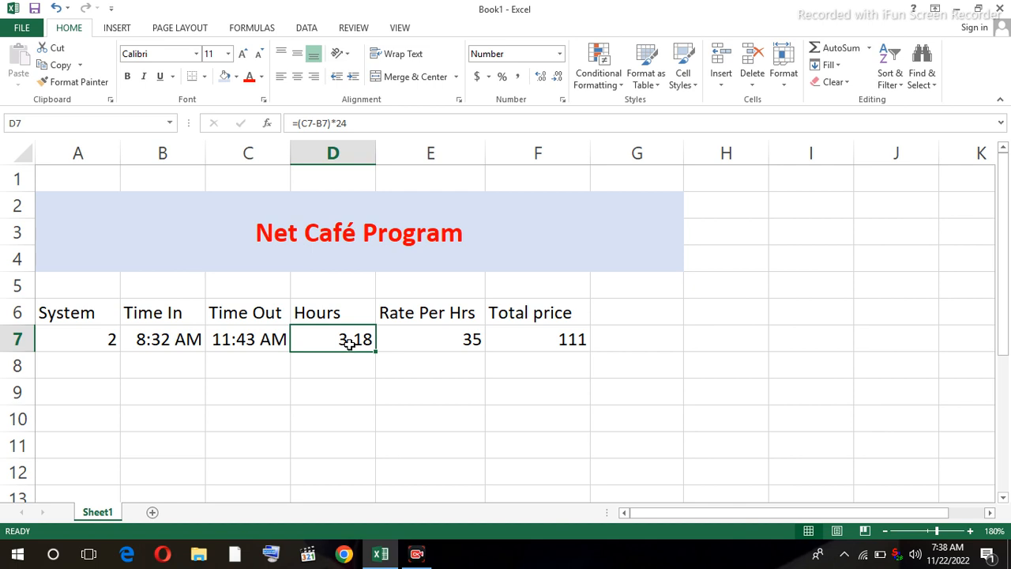
left_click(468, 336)
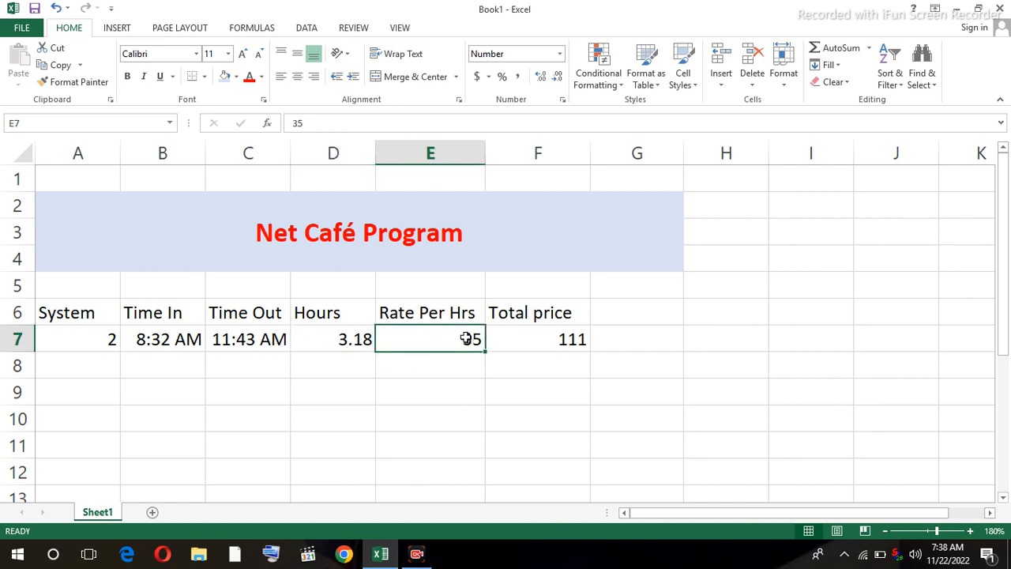
left_click(533, 341)
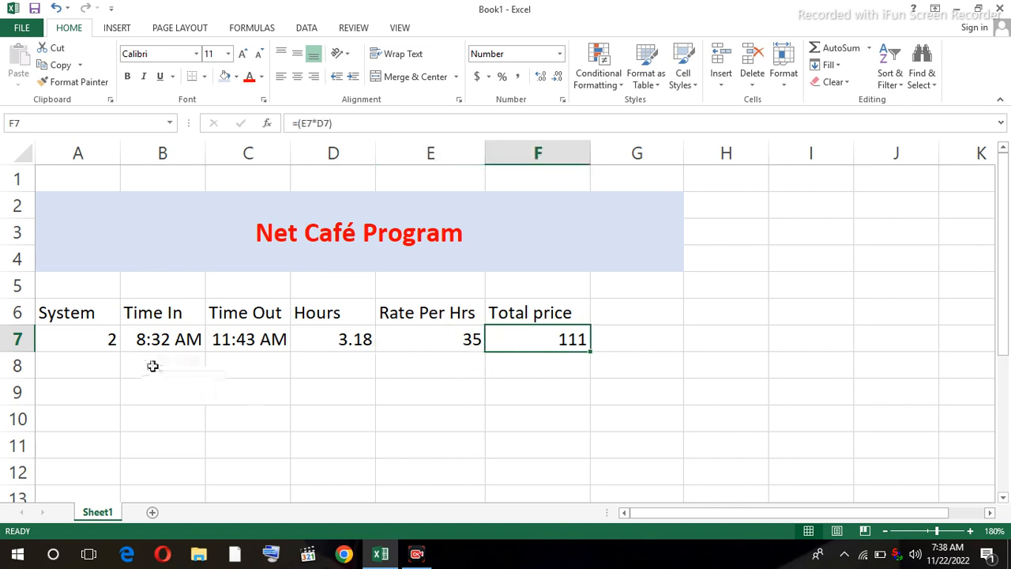
Enter 4 as the system number in cell A8
left_click(92, 368)
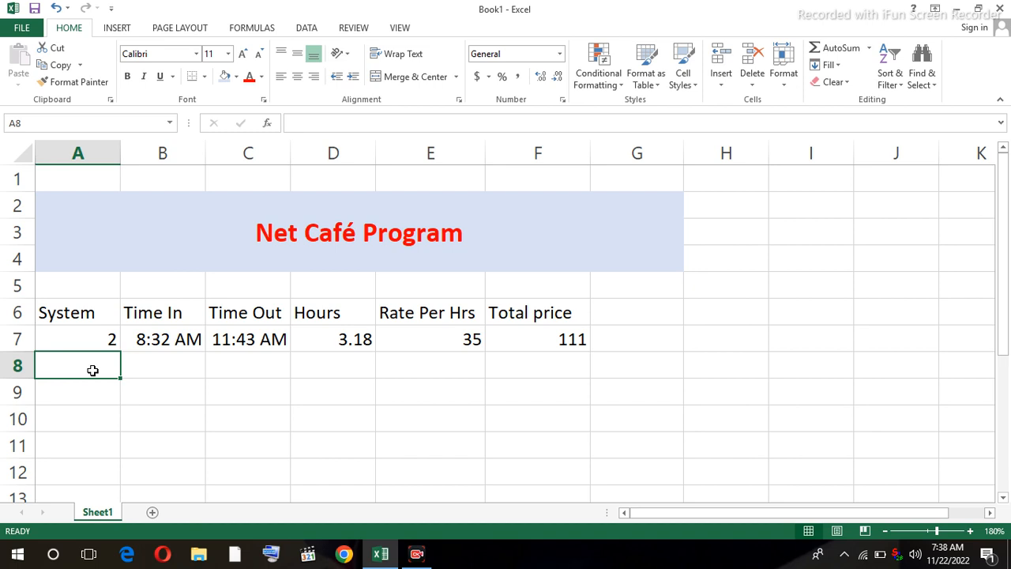
type("4")
key("Tab")
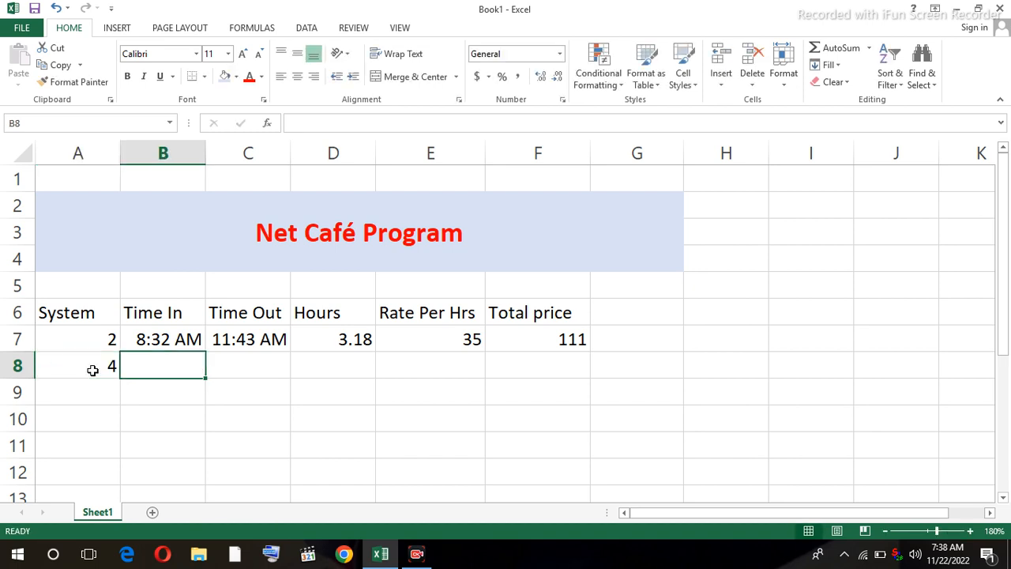
Enter the Time In for system 4 in cell B8 with the formula =time(13,54,12)
left_click(196, 339)
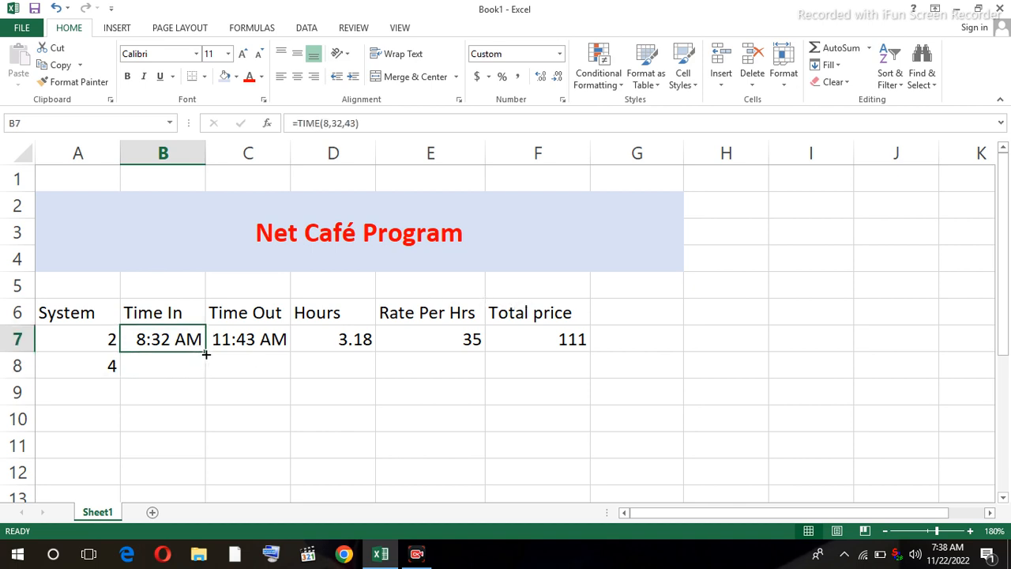
left_click(184, 370)
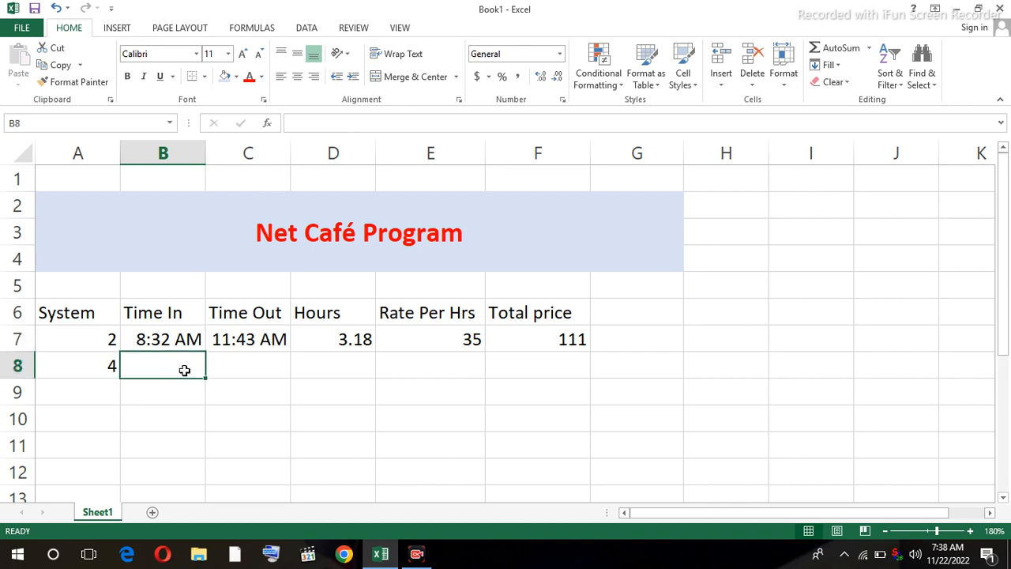
type("=")
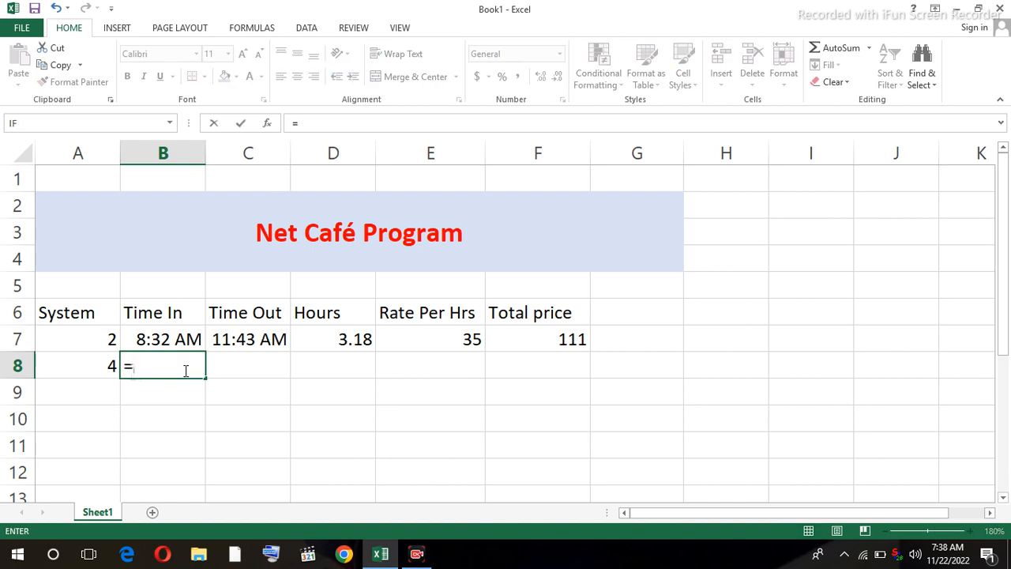
type("time")
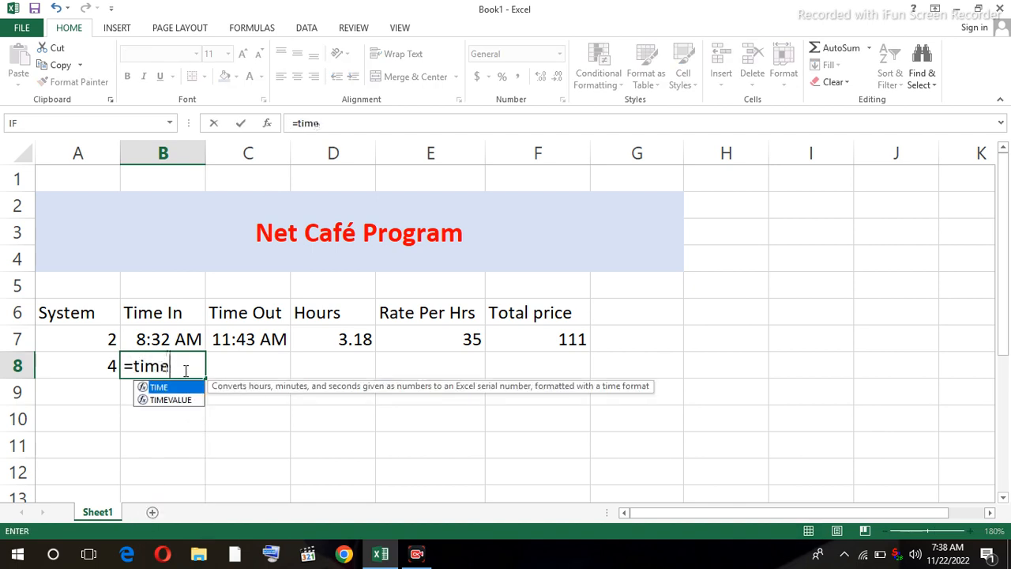
type("(")
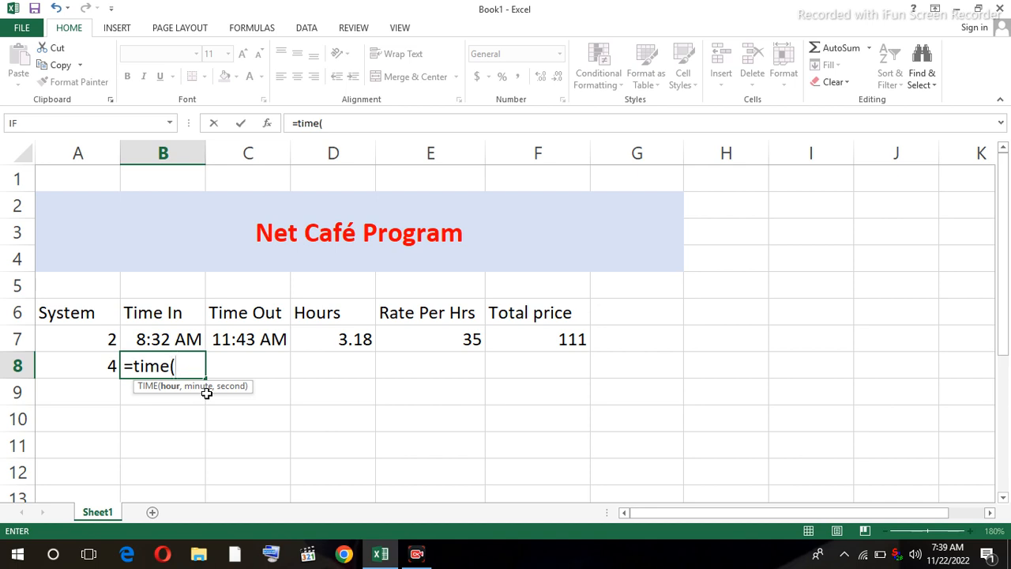
type("13,")
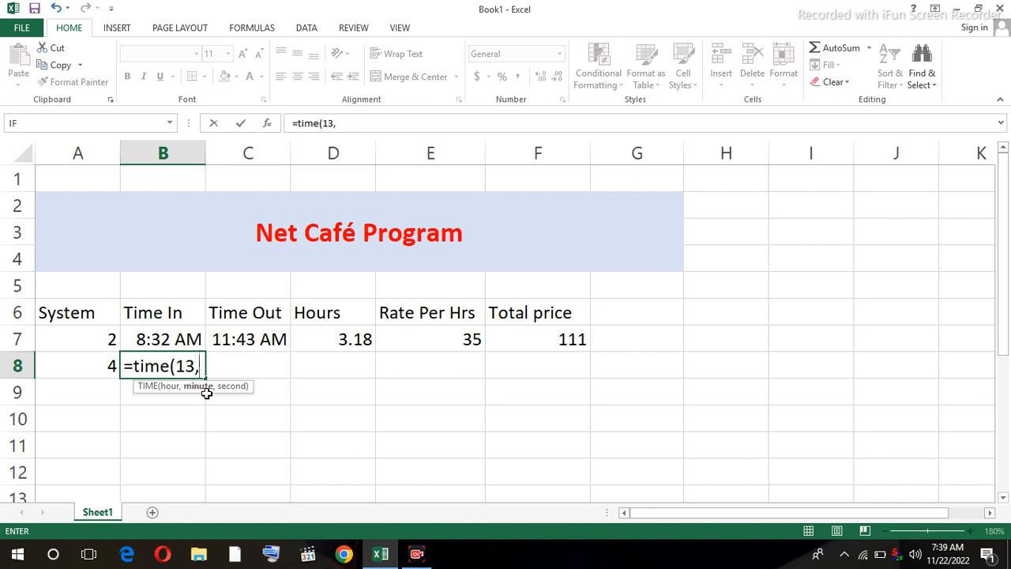
type("54,12")
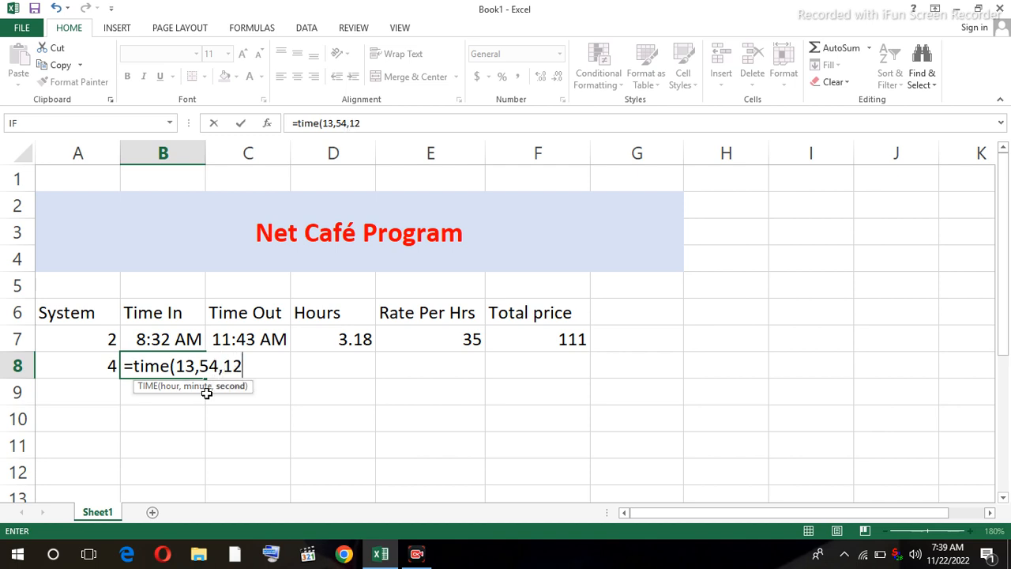
type(")")
key("Return")
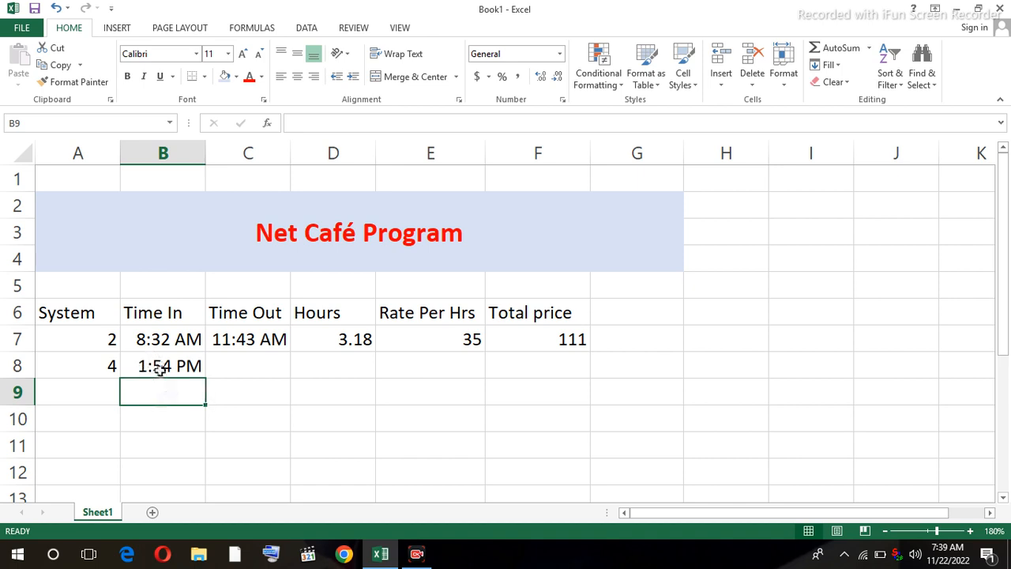
Enter the Time Out for system 4 in cell C8 with the formula =time(17,34,12)
left_click(248, 371)
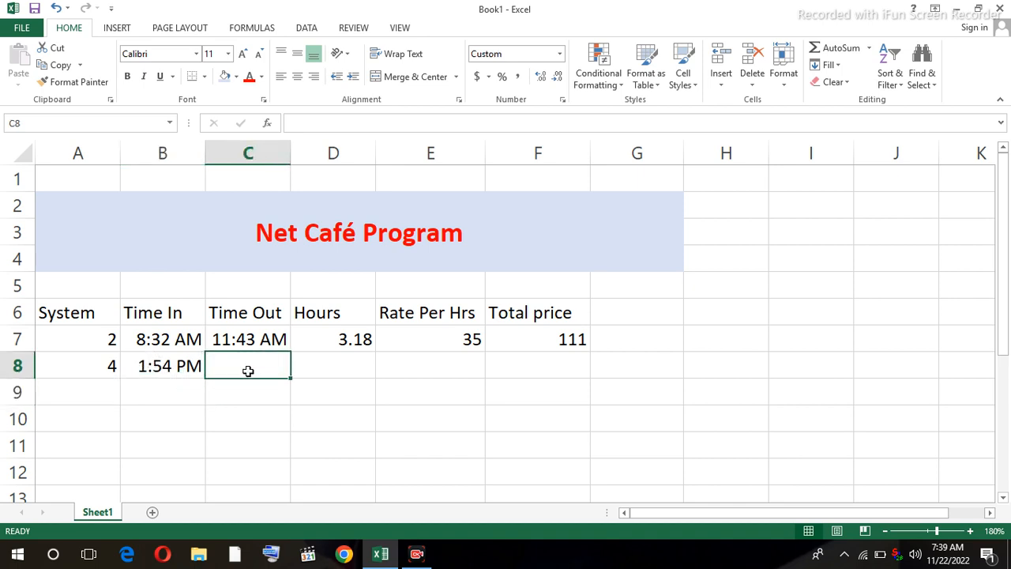
type("=")
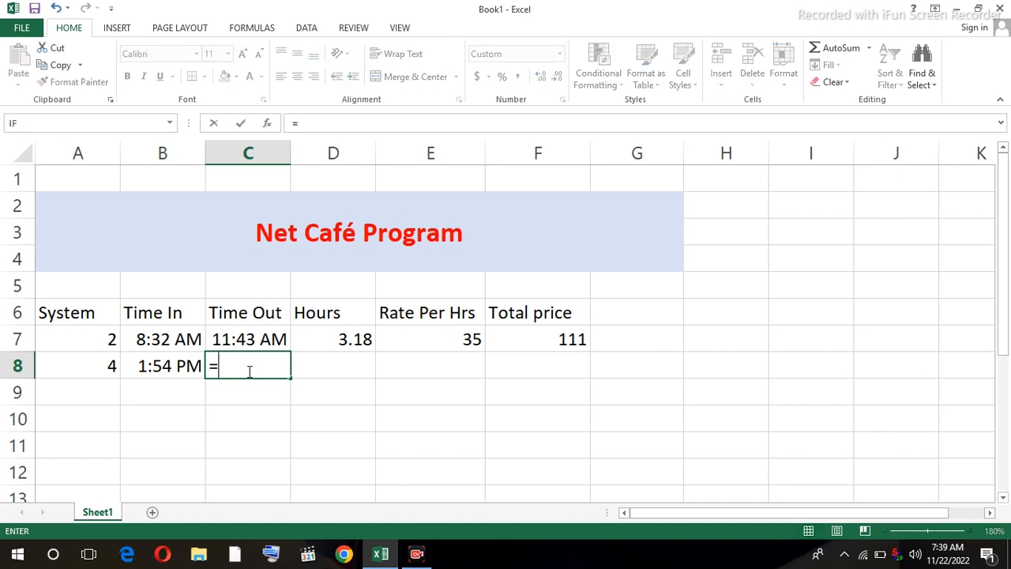
type("time")
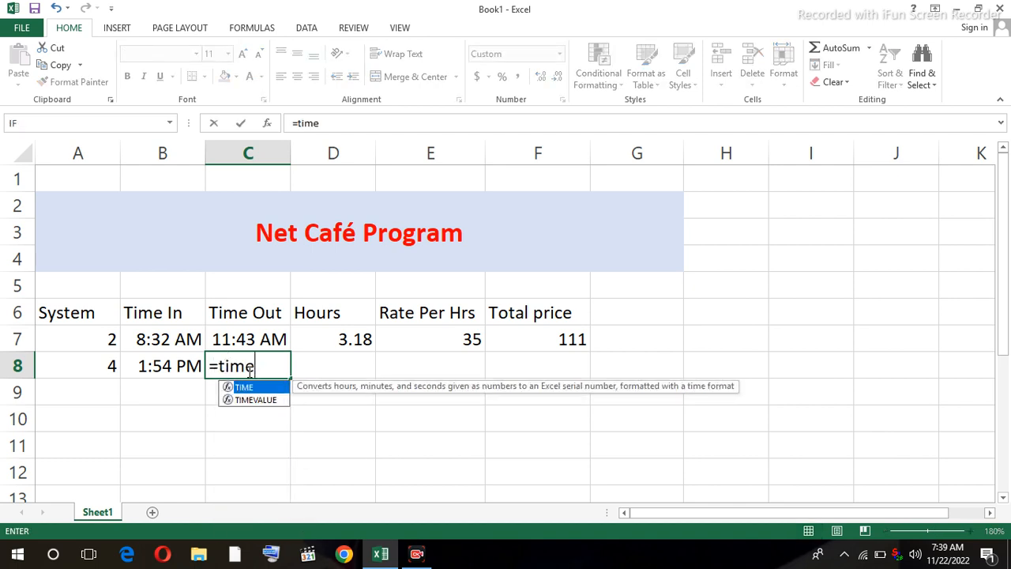
type("(")
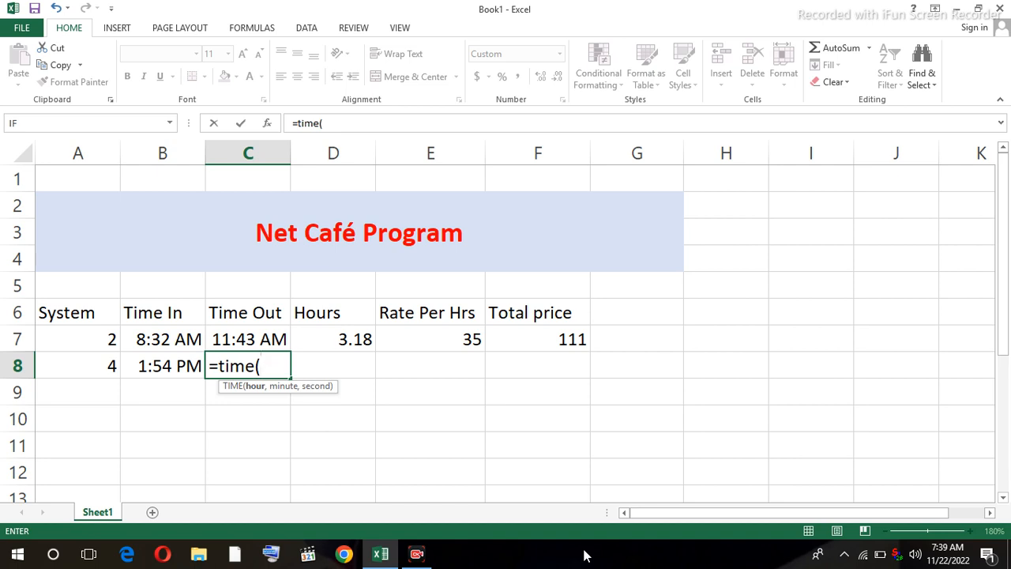
type("17,")
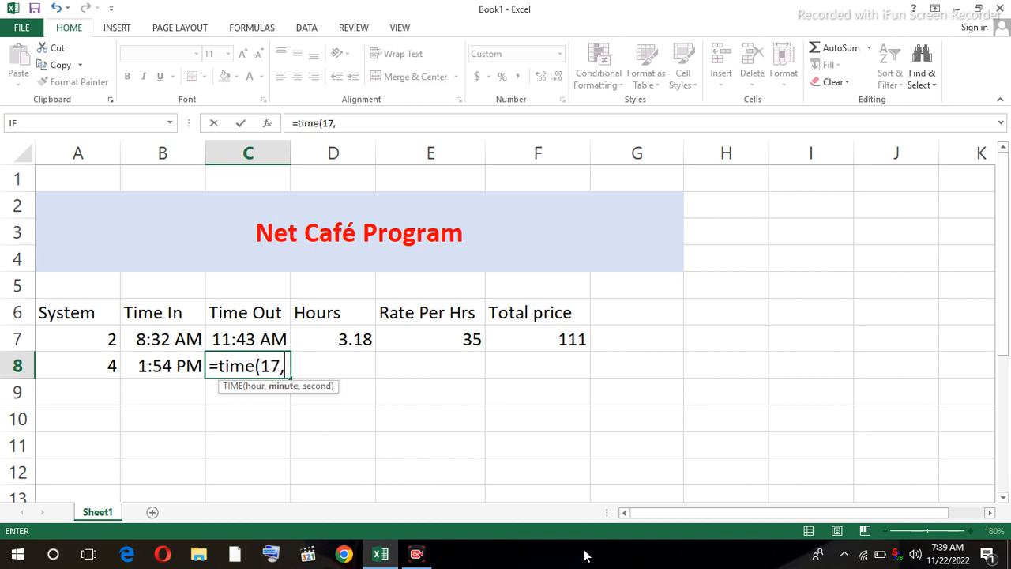
type("34,12")
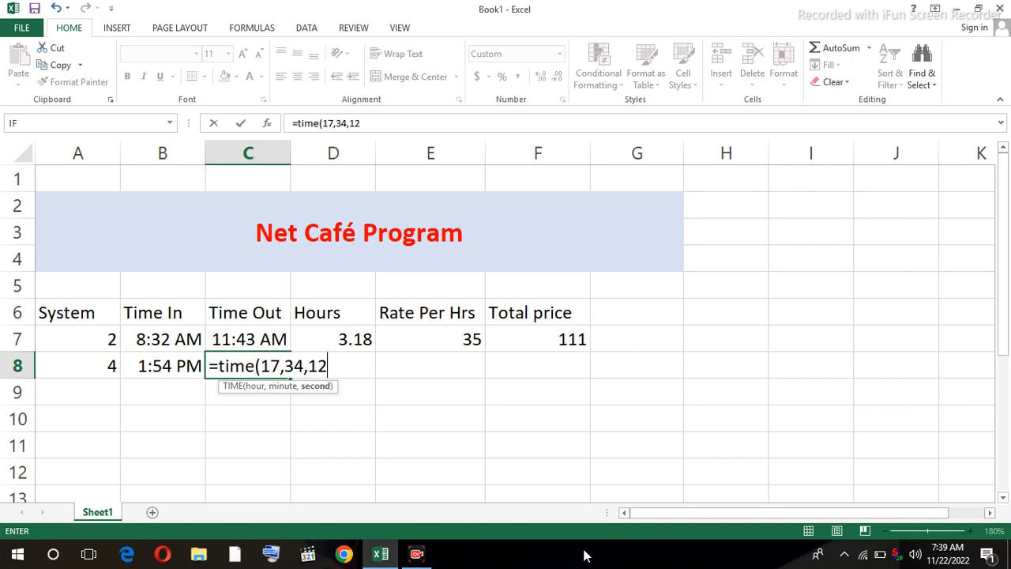
type(")")
key("Return")
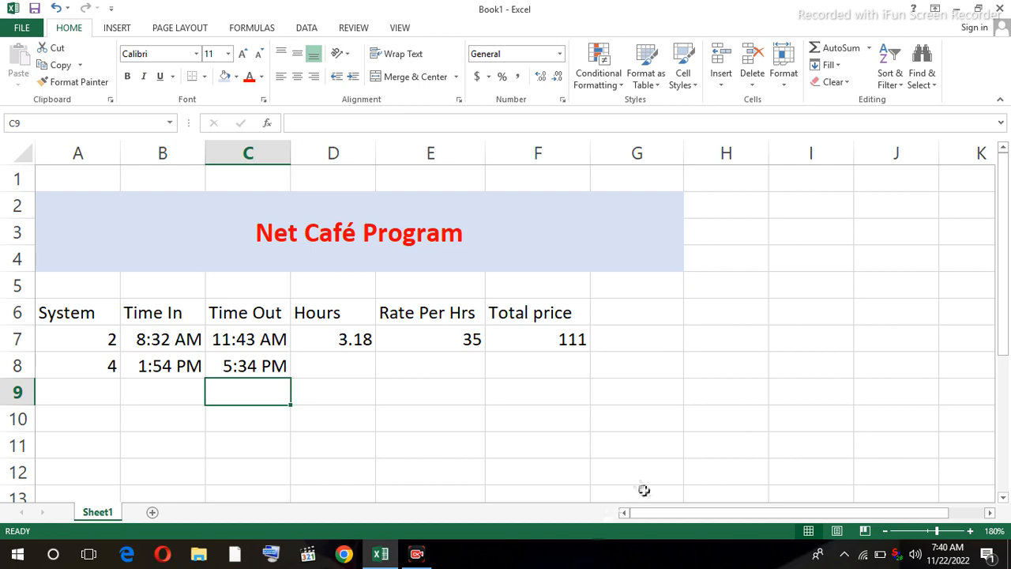
Fill the Hours formula from cell D7 down to D8, and clear the copied formula from D8
left_click(367, 339)
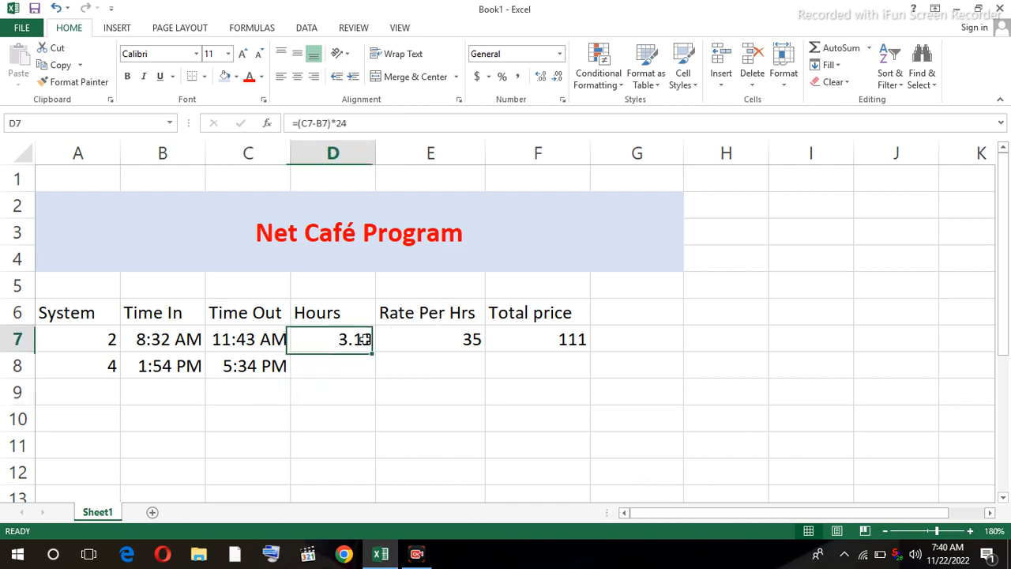
left_click_drag(375, 352, 371, 388)
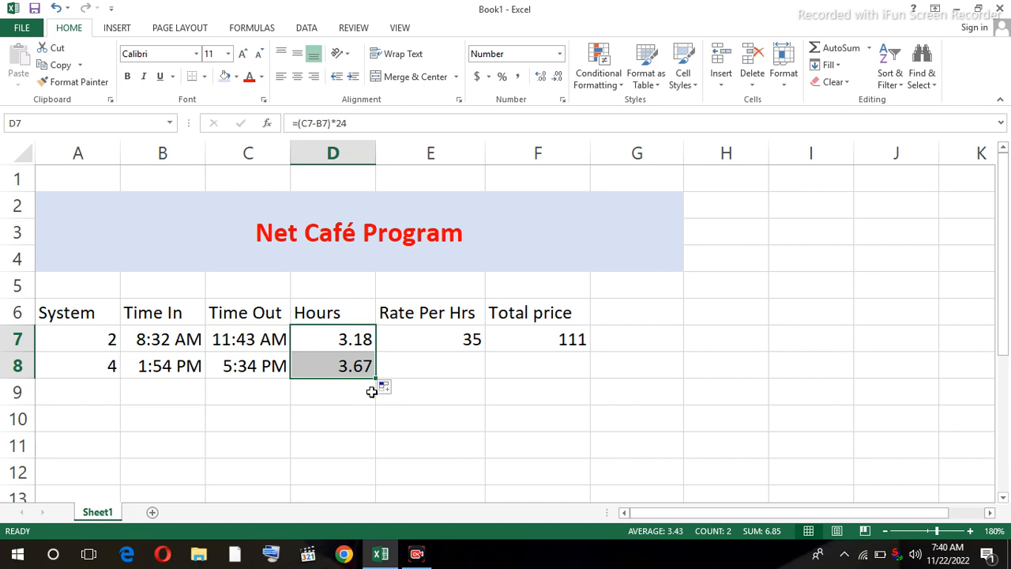
left_click(408, 366)
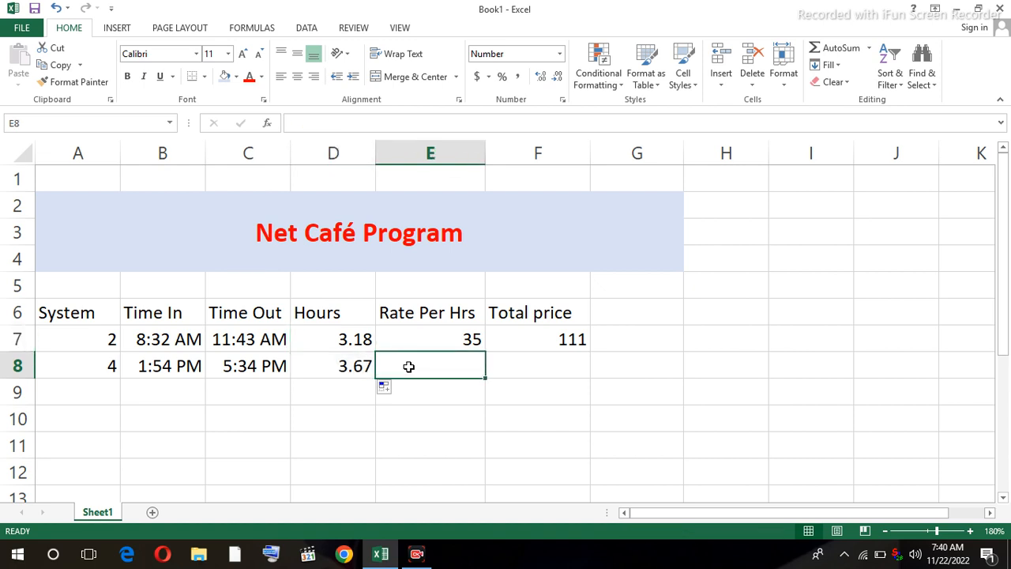
left_click(348, 371)
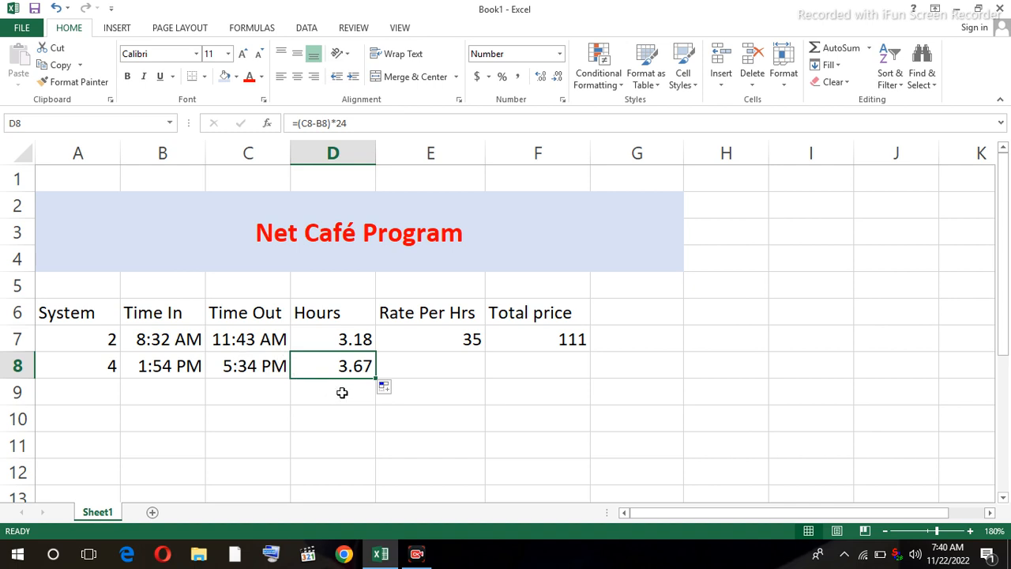
key("Delete")
left_click(357, 416)
Calculate the hours for system 4 in cell D8 with the formula =(C8-B8)*24
left_click(334, 366)
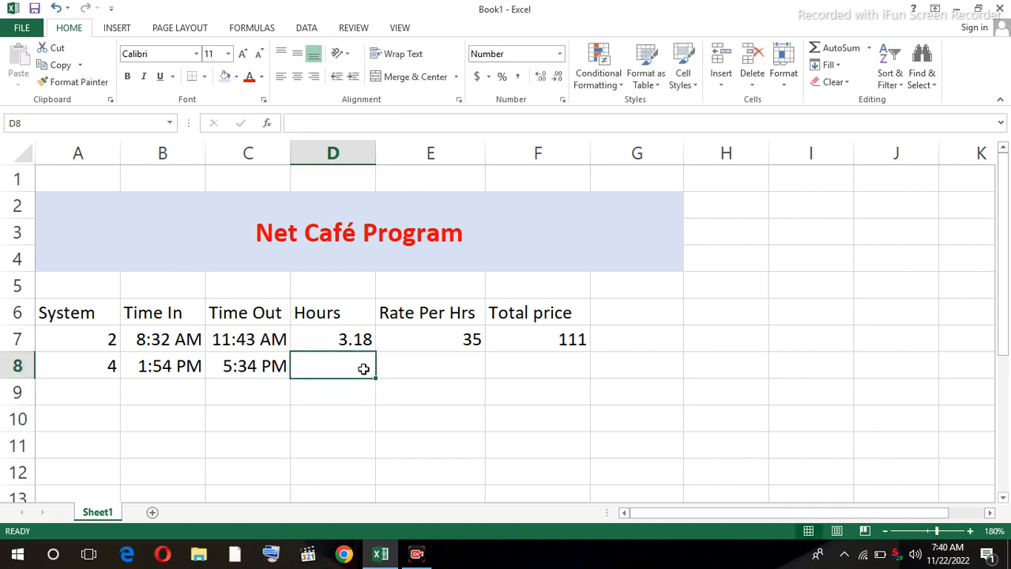
type("=(")
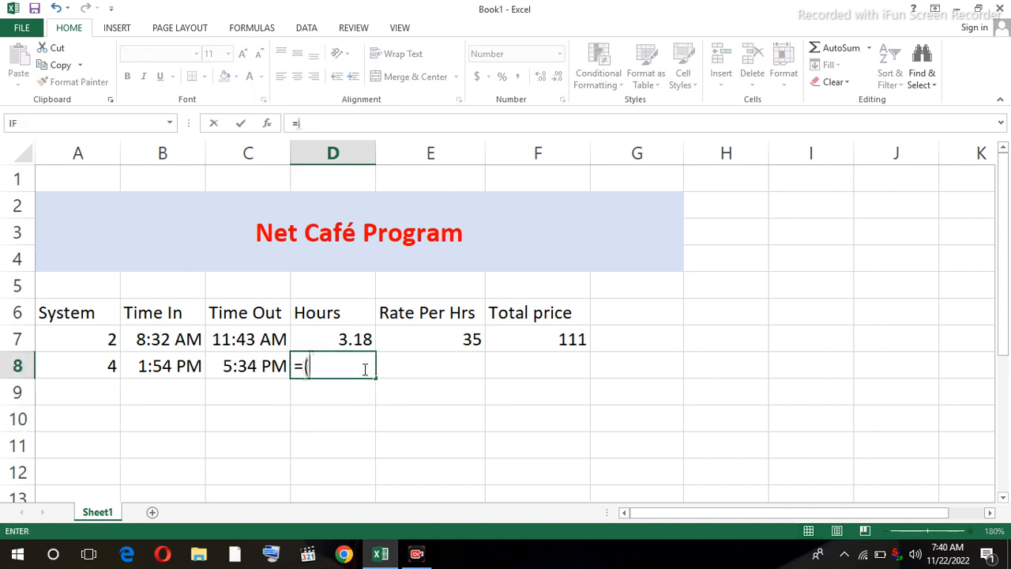
left_click(263, 366)
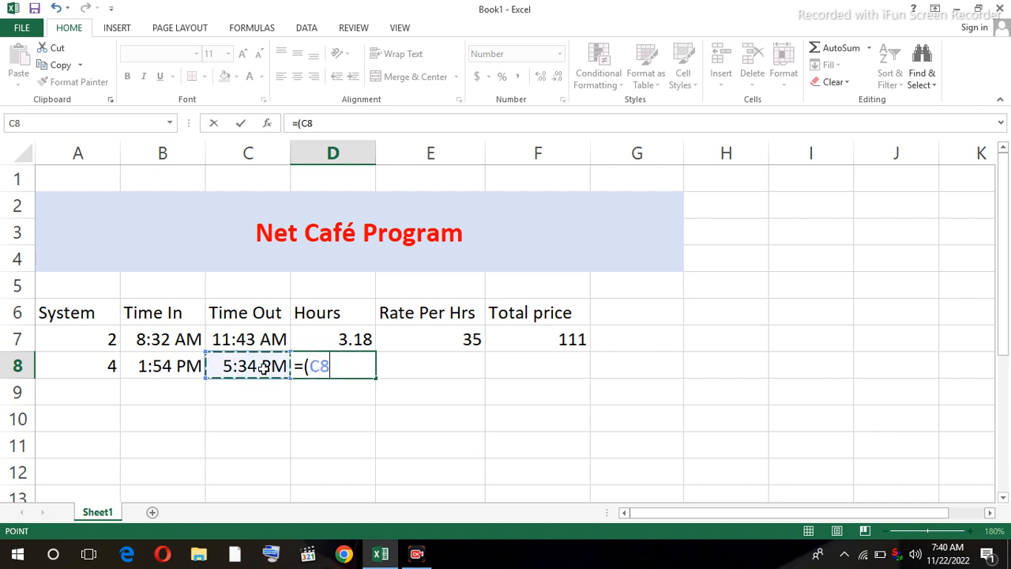
type("-")
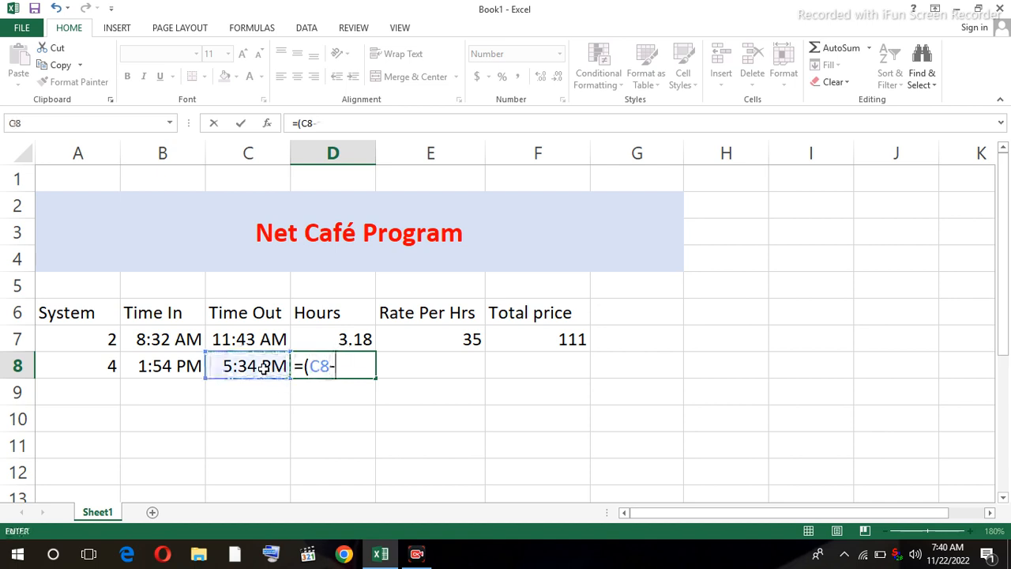
left_click(191, 361)
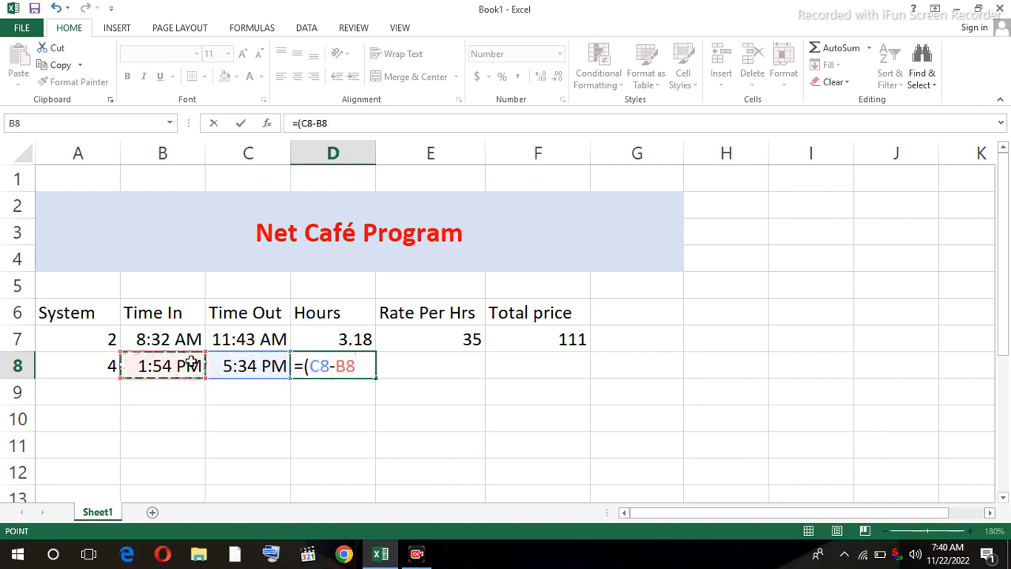
type(")*")
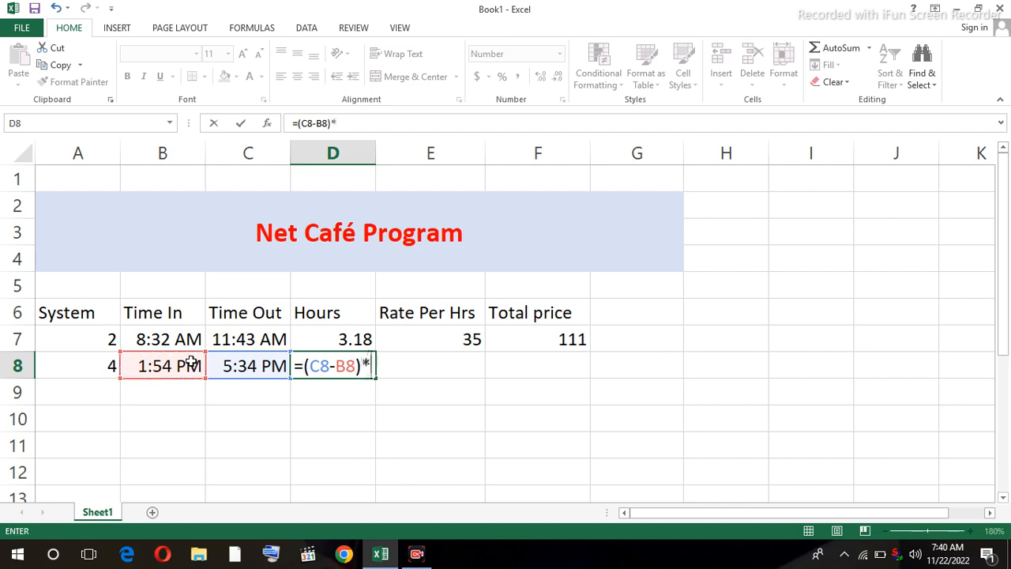
type("24")
key("Return")
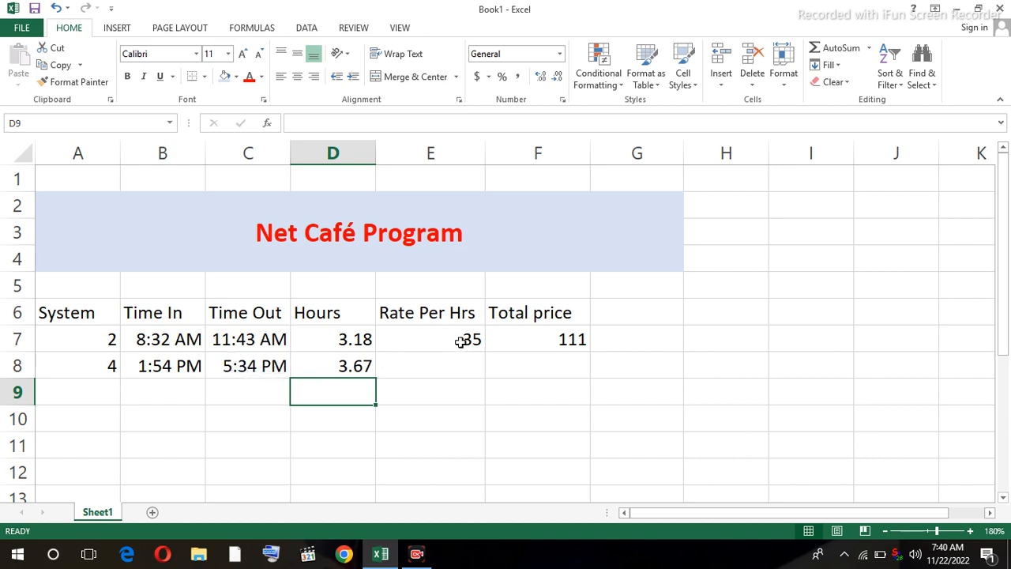
Fill the hourly rate from cell E7 down to E8 and the Total price formula from F7 down to F8
left_click(420, 338)
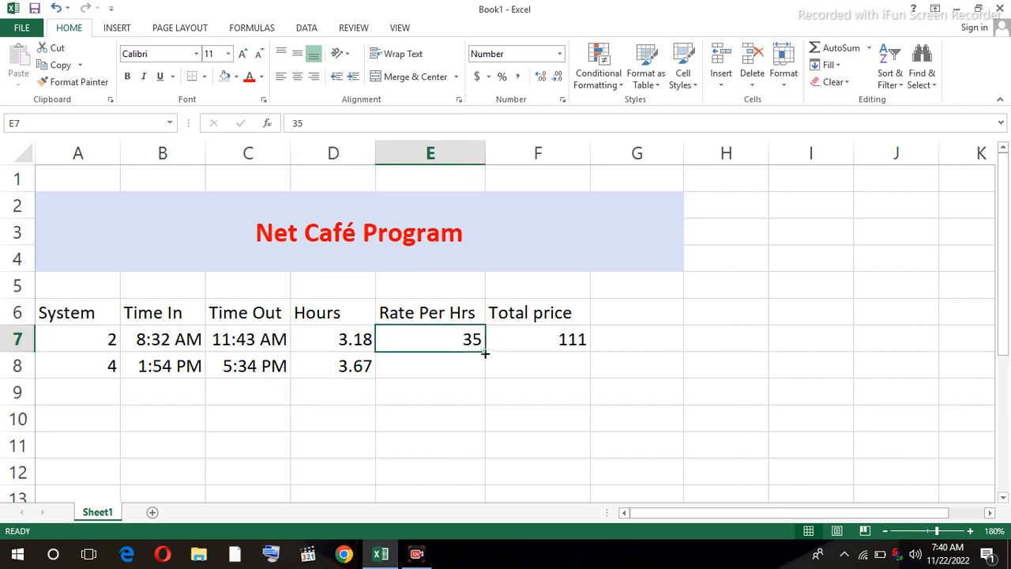
left_click_drag(488, 354, 485, 373)
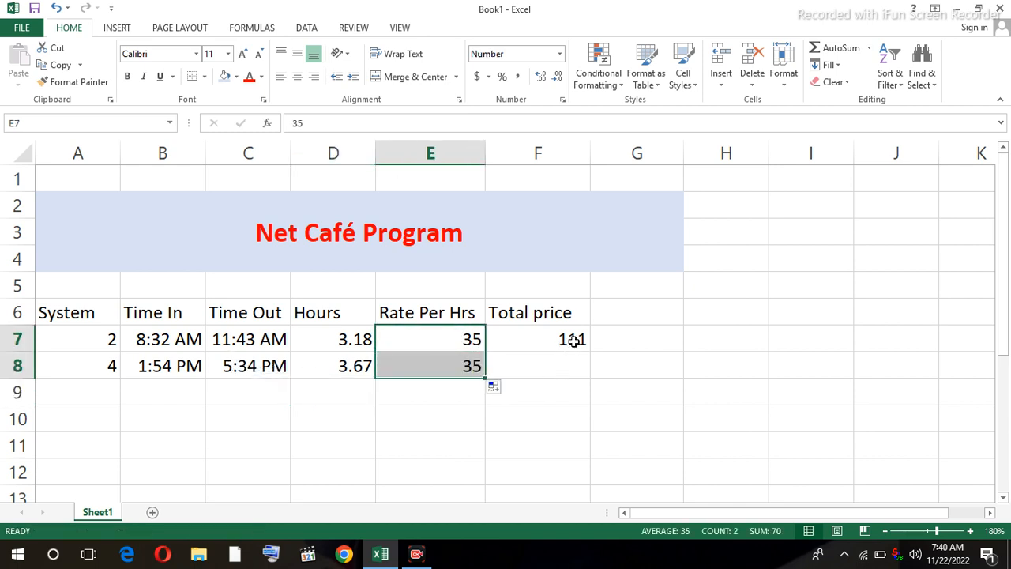
left_click(575, 341)
left_click_drag(592, 353, 593, 374)
left_click(583, 416)
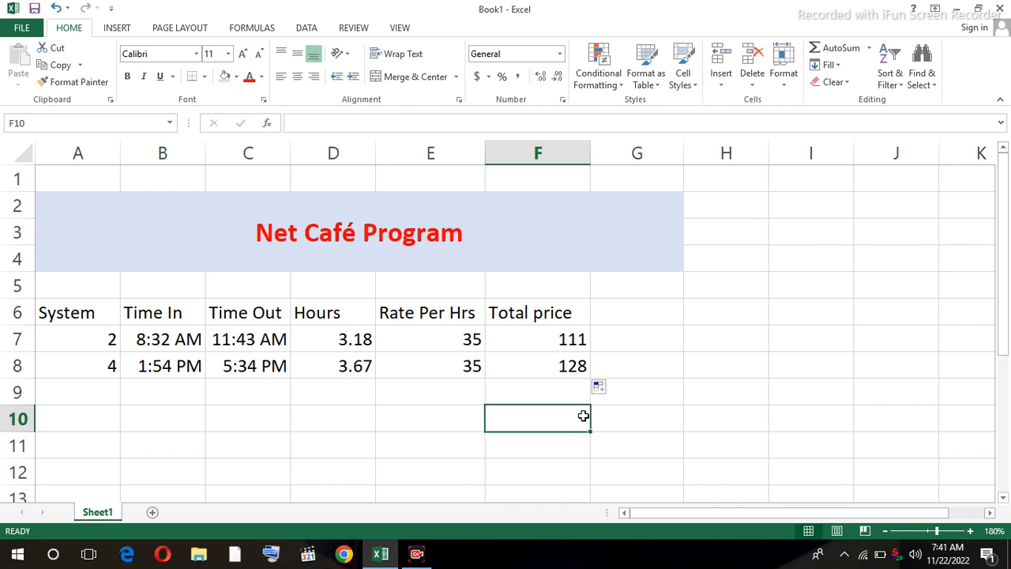
Review the Time In, Time Out, Hours, Rate Per Hrs and Total price columns, including the row 7 formulas for hours and price
left_click(167, 315)
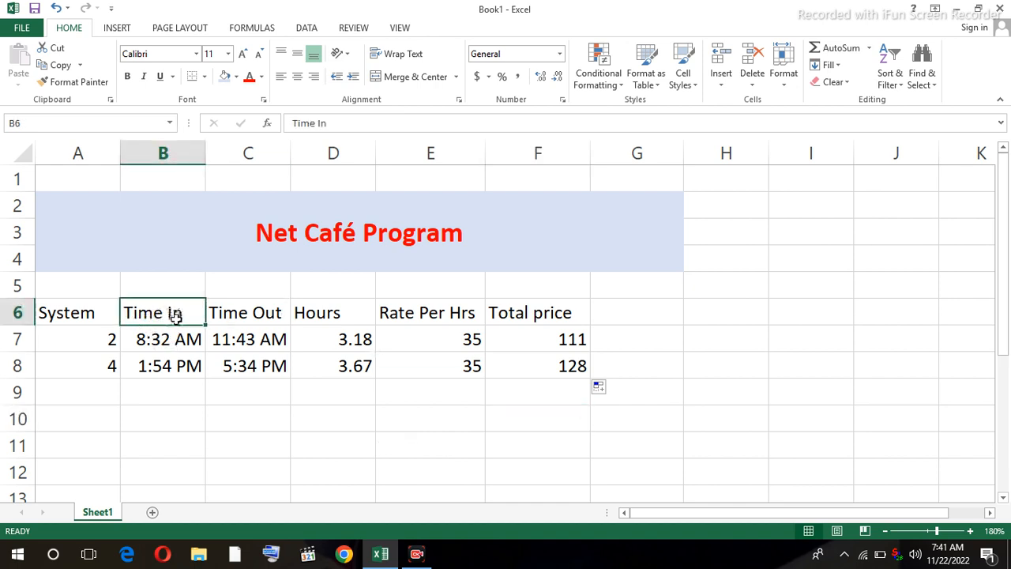
left_click(228, 313)
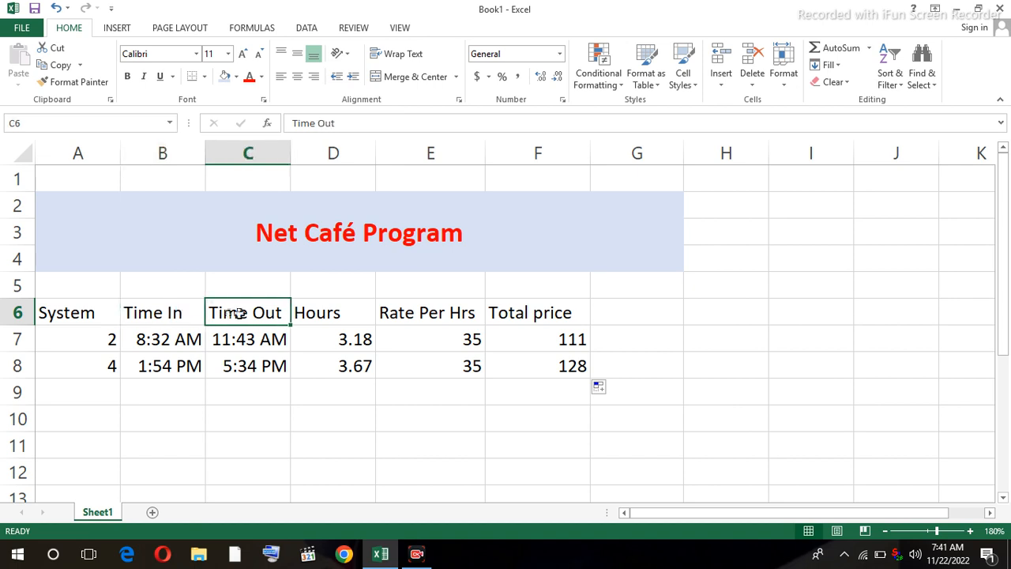
left_click(312, 310)
left_click(338, 338)
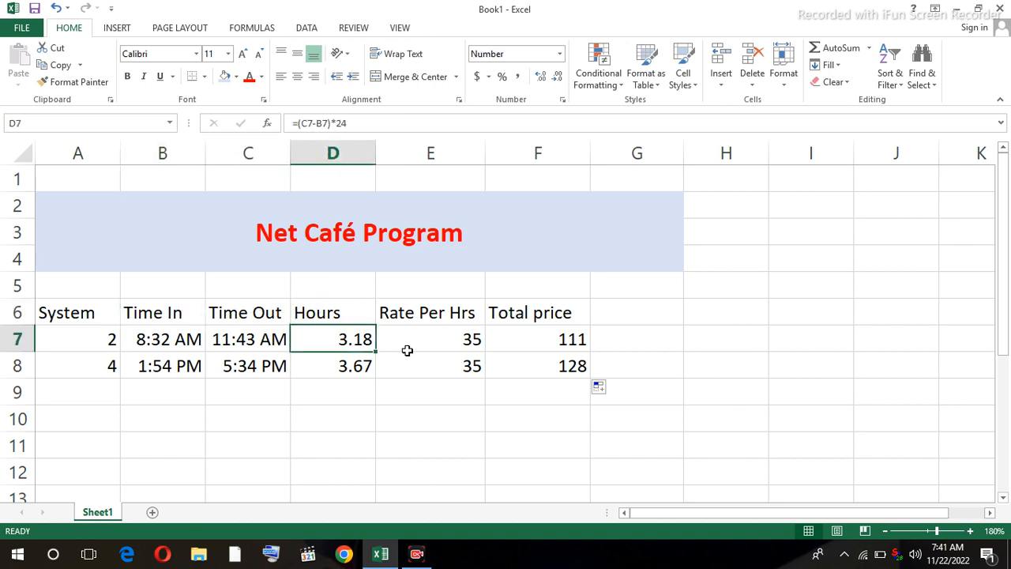
left_click(434, 316)
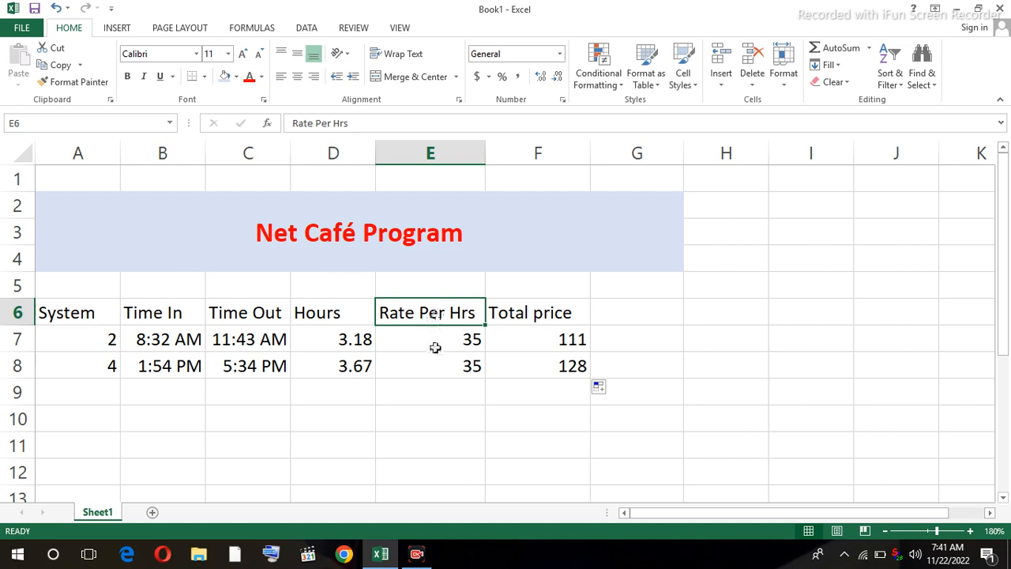
left_click(433, 341)
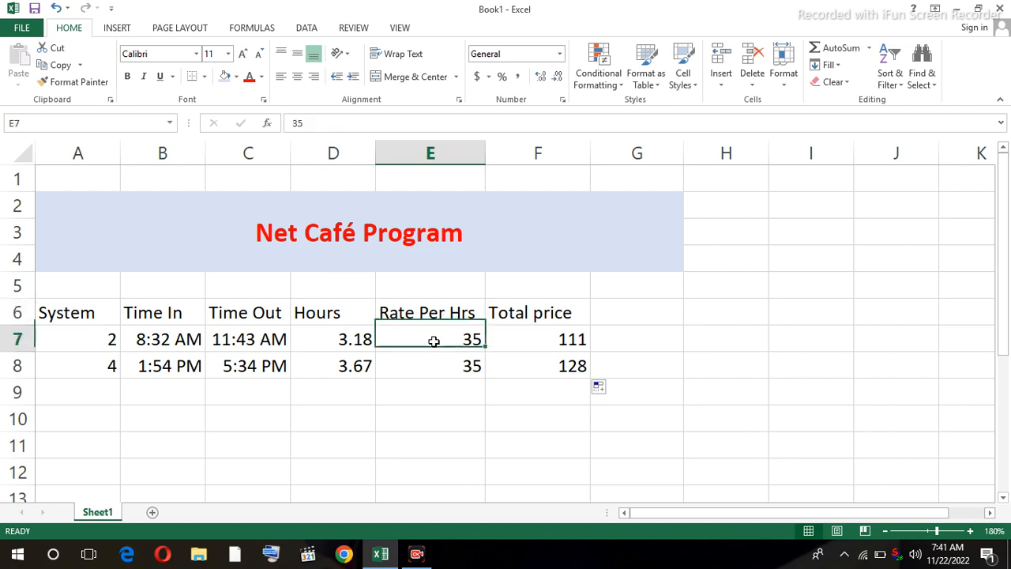
left_click(542, 316)
left_click(543, 341)
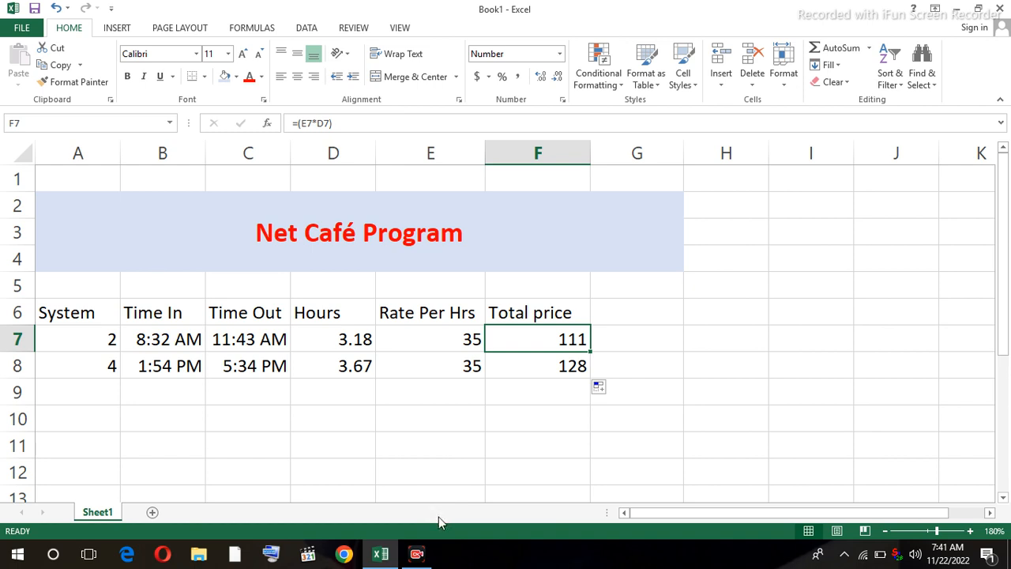
left_click(548, 420)
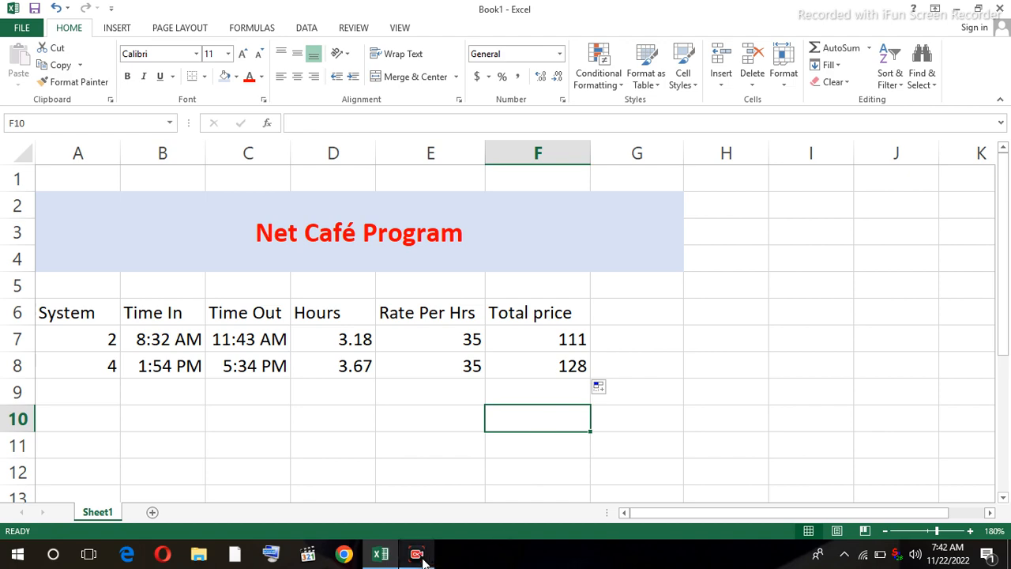
mouse_move(422, 556)
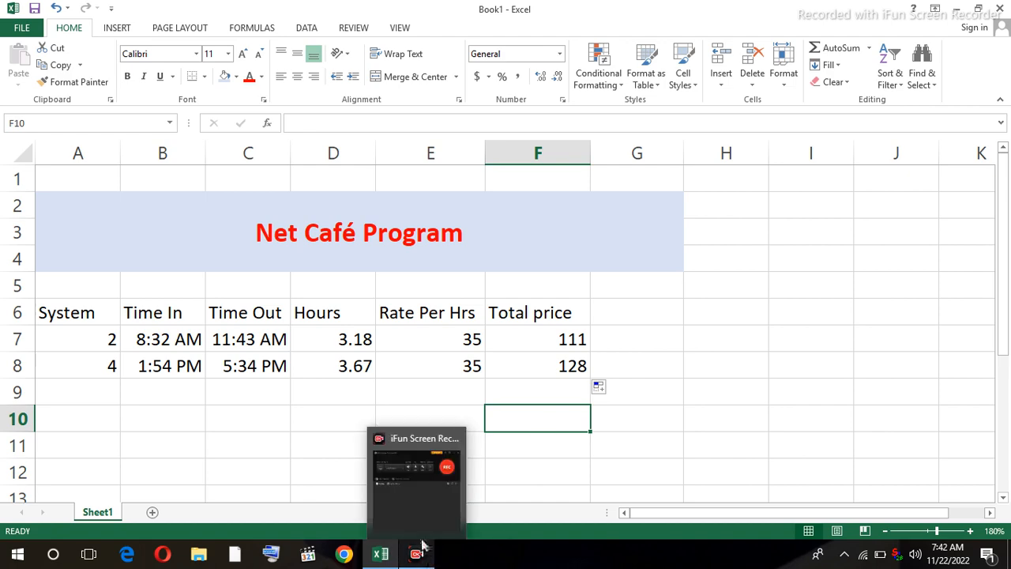
mouse_move(444, 475)
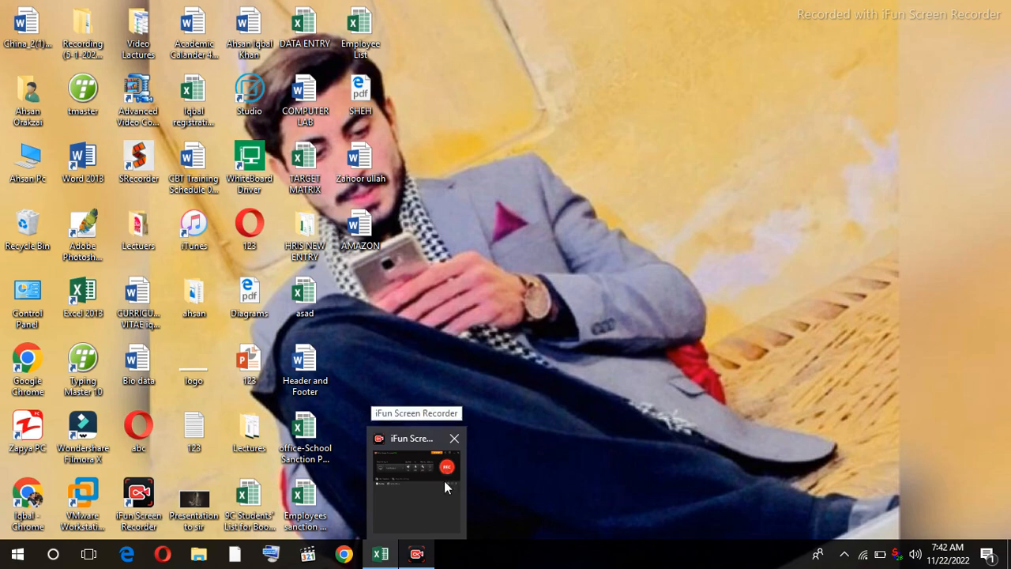